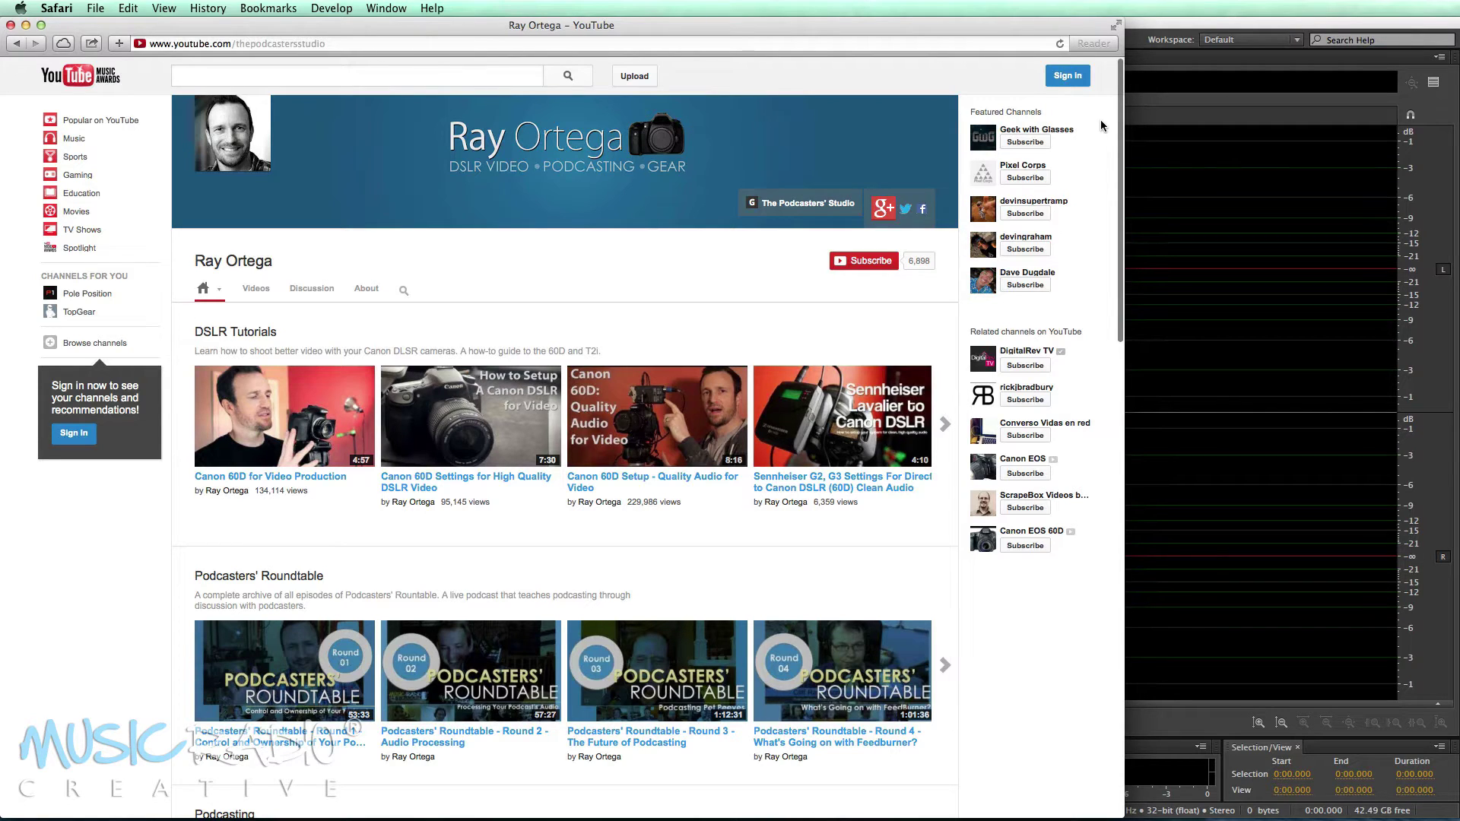
- Scroll down the YouTube channel page in Safari to browse its video listings
scroll(1102, 126, down, 10)
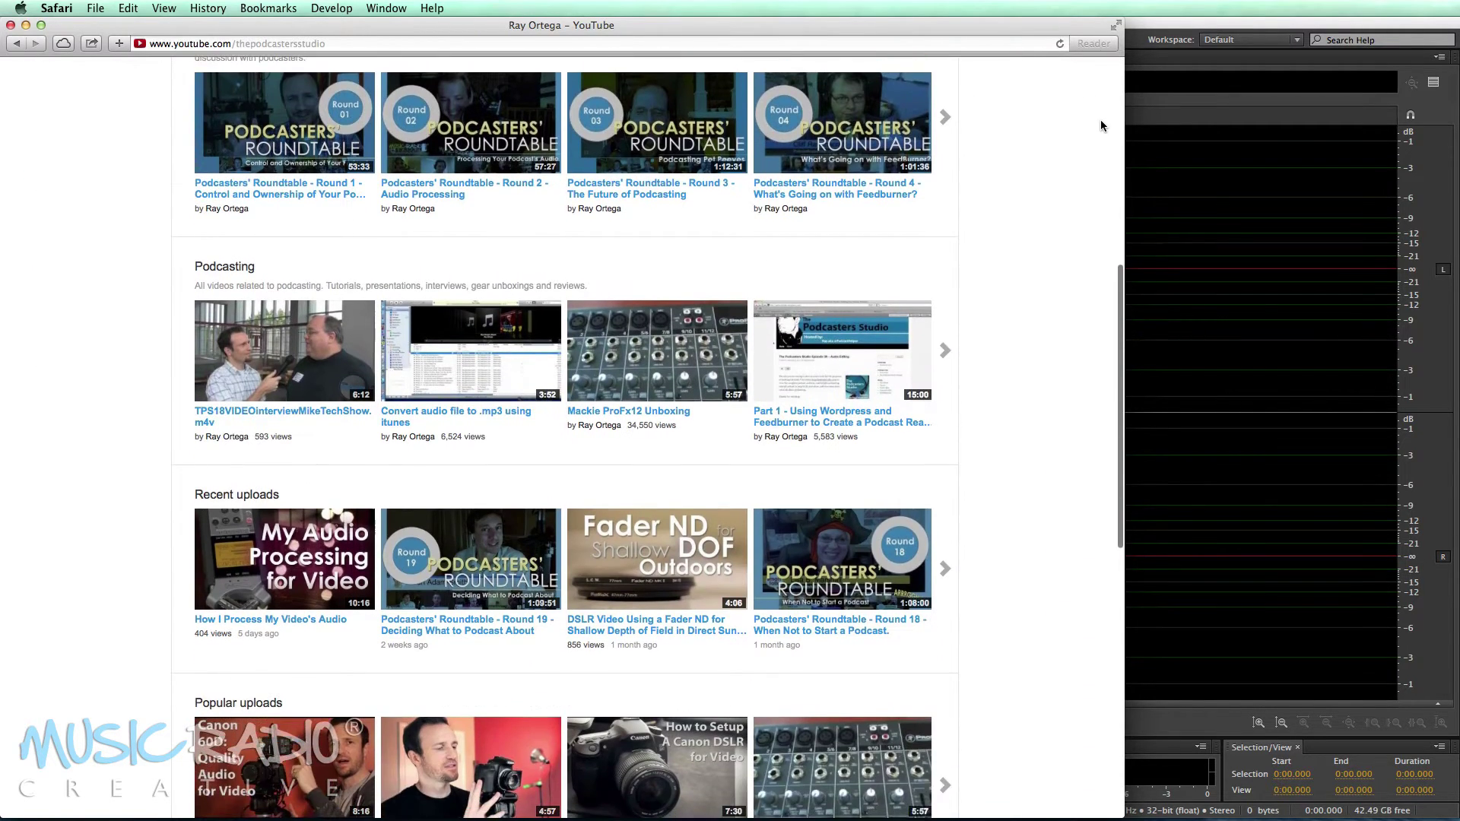
scroll(1102, 125, down, 8)
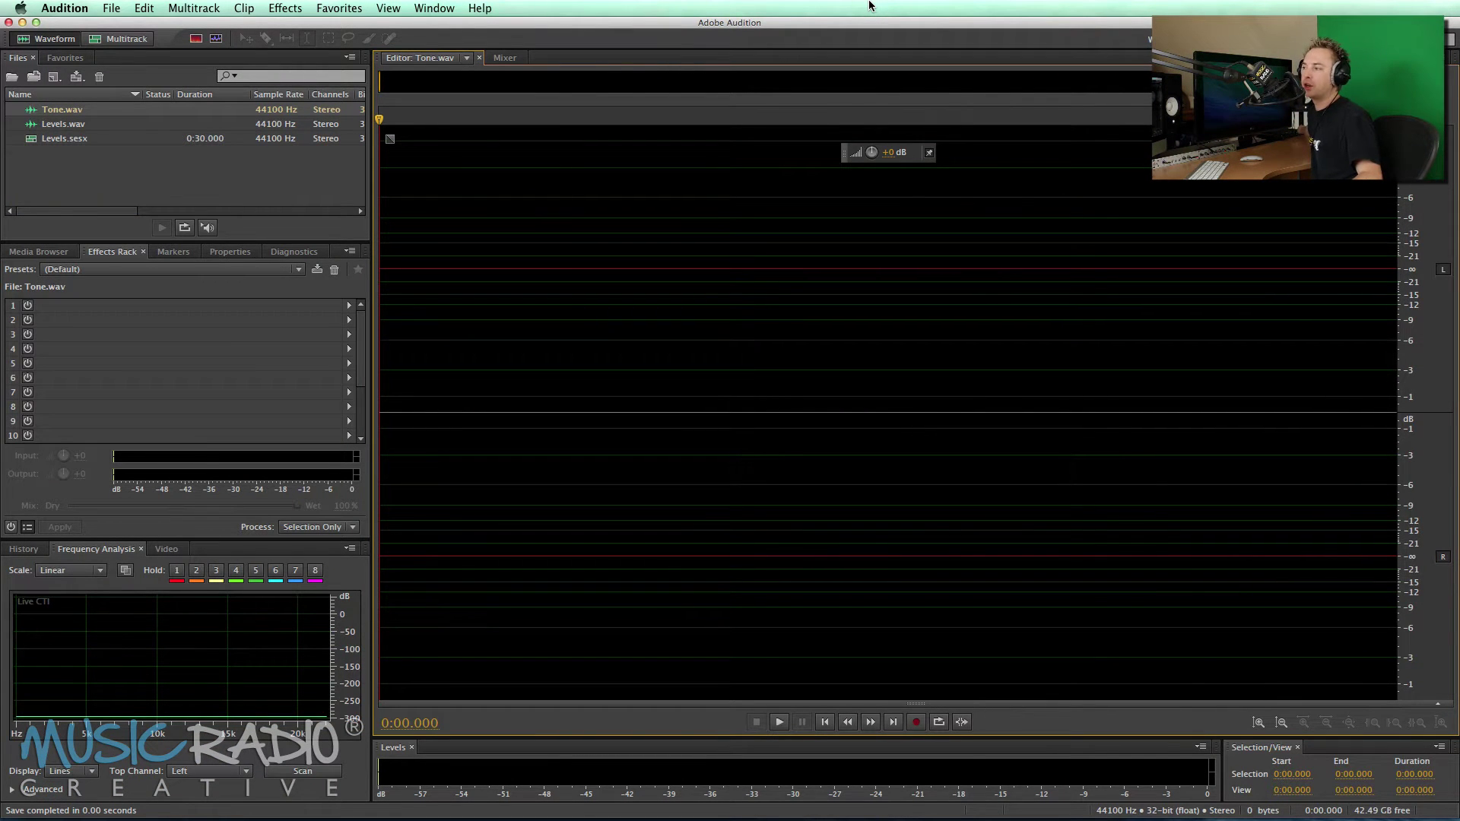
- Record about 34 seconds of speech into Levels.wav, docking the level meter right, then bottom
double_click(84, 127)
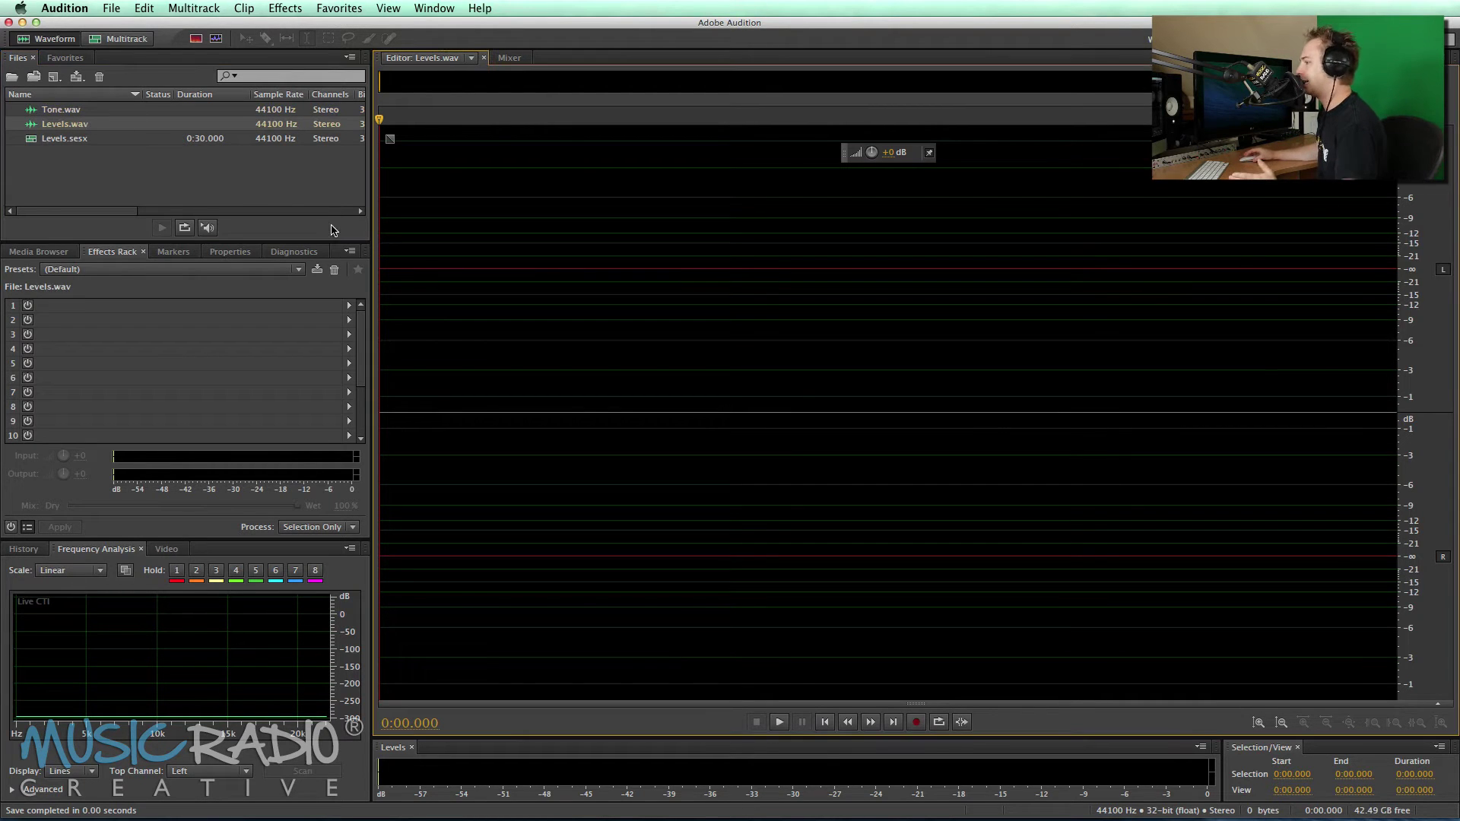
click(915, 724)
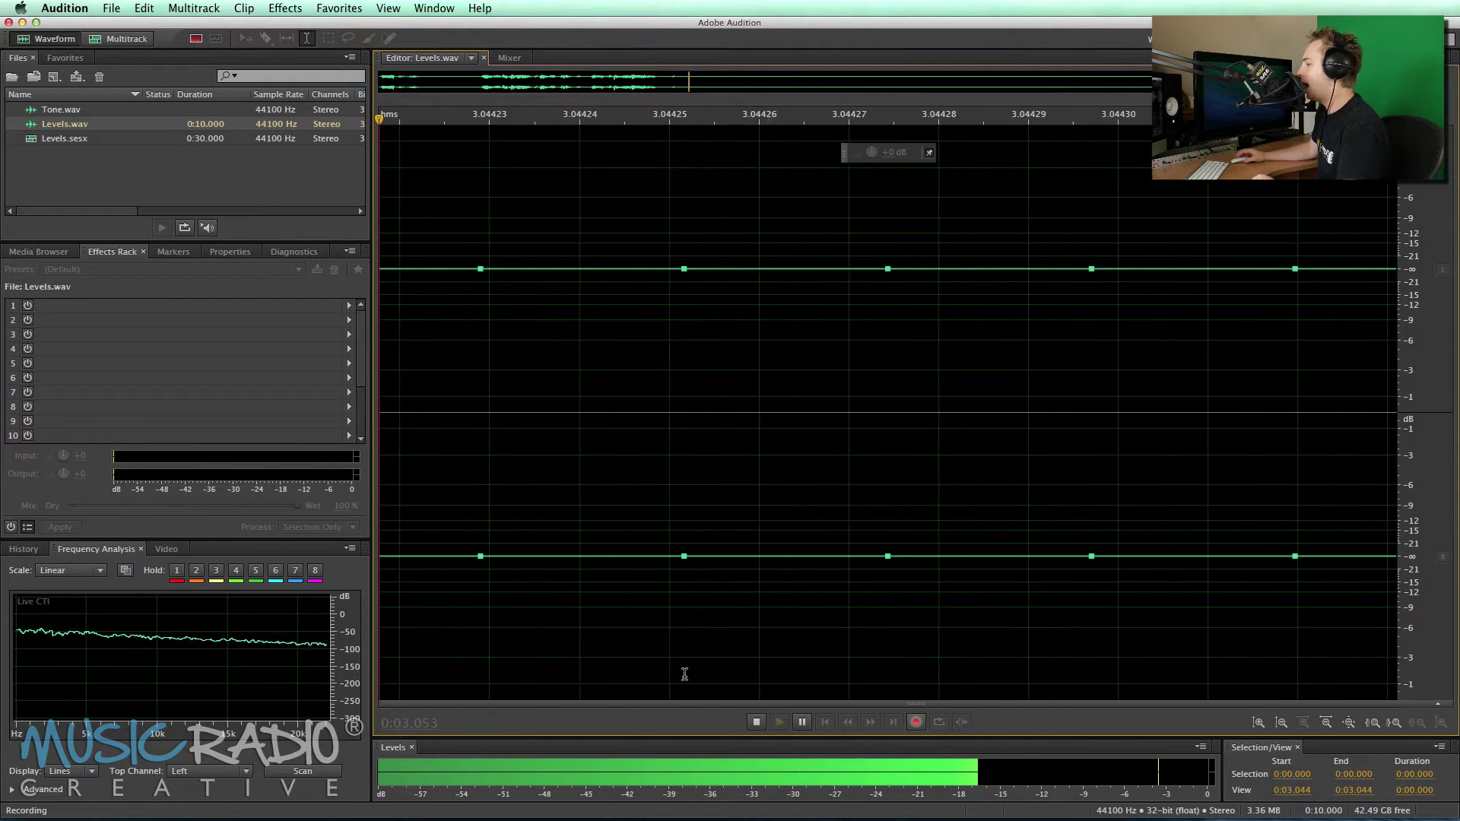
drag(684, 675, 430, 663)
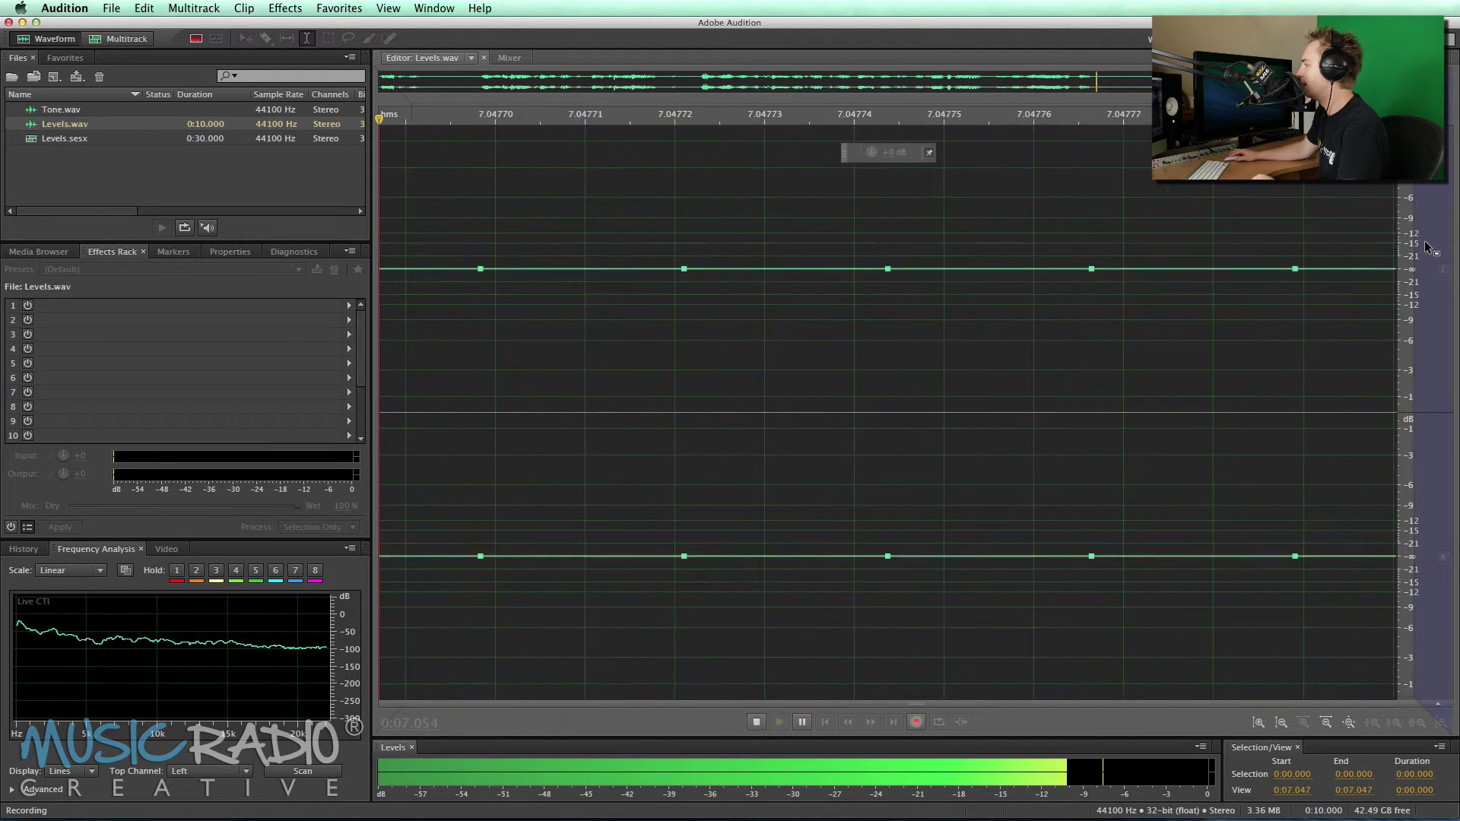
drag(1427, 247, 1425, 245)
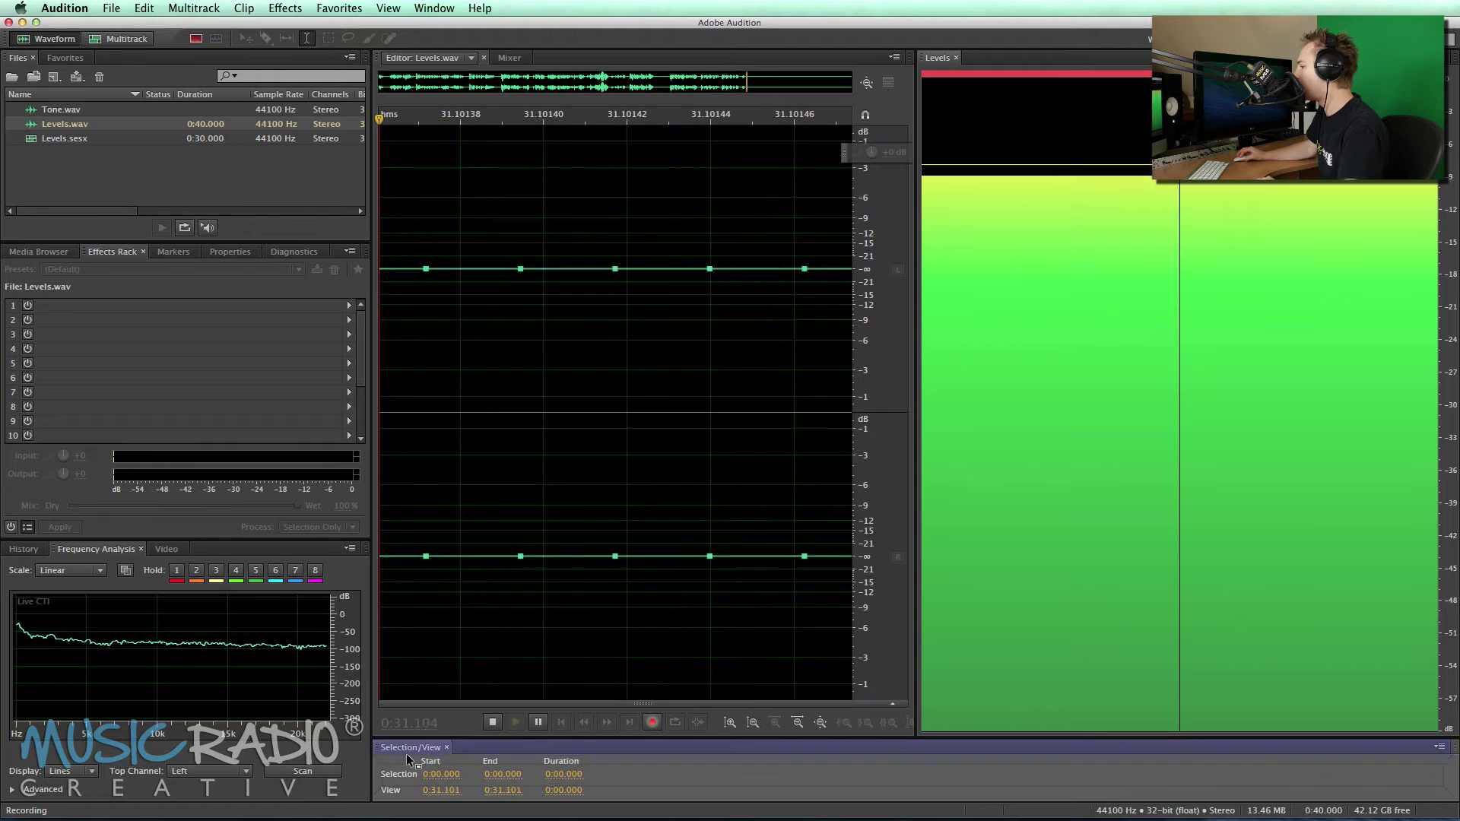
drag(407, 759, 411, 757)
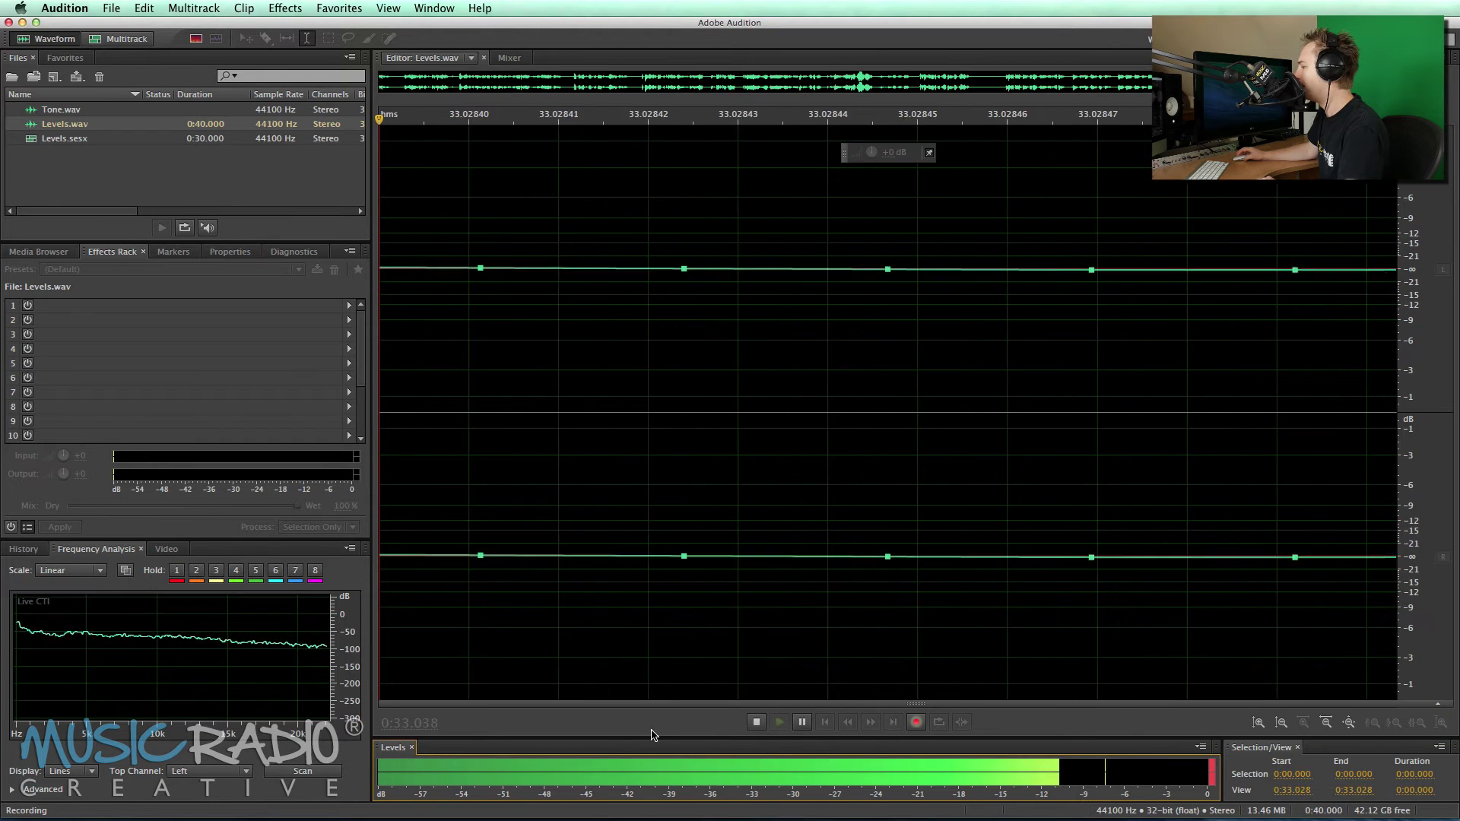
key(space)
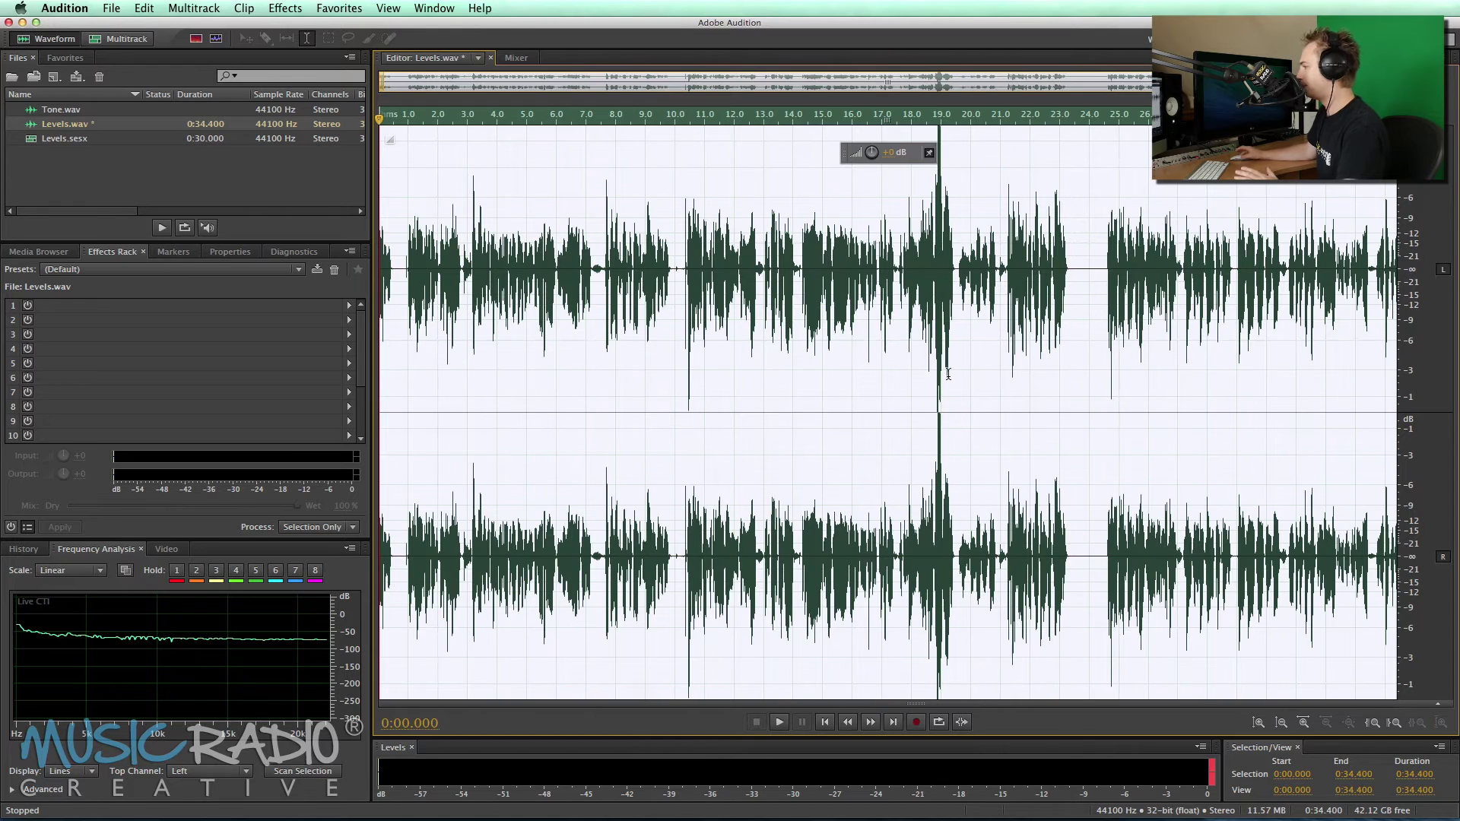
- Put Levels.wav on Track 1, play a section from 0:01.453, and mix down to Levels Mixdown 1
click(105, 41)
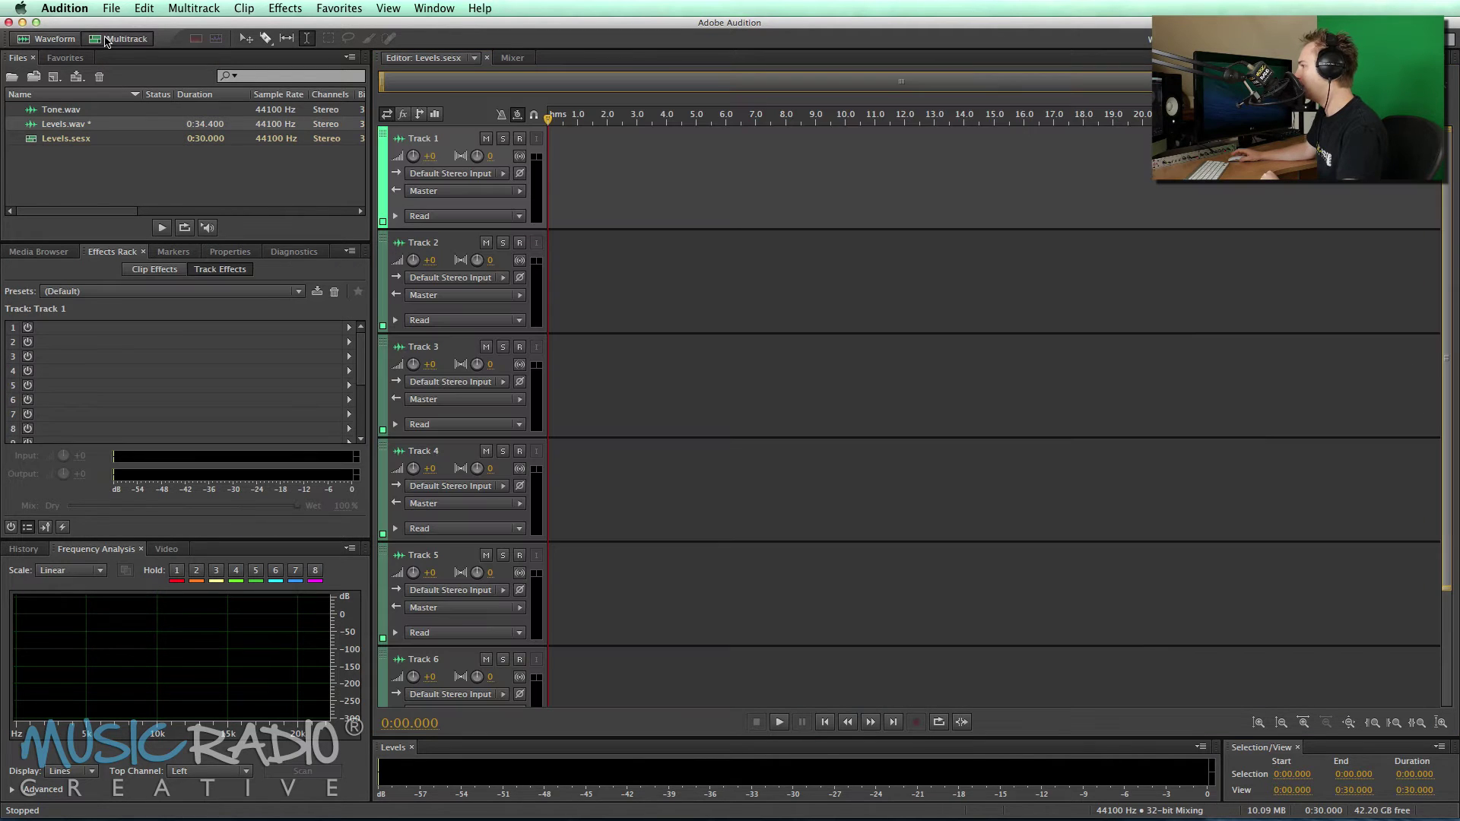
drag(74, 127, 605, 204)
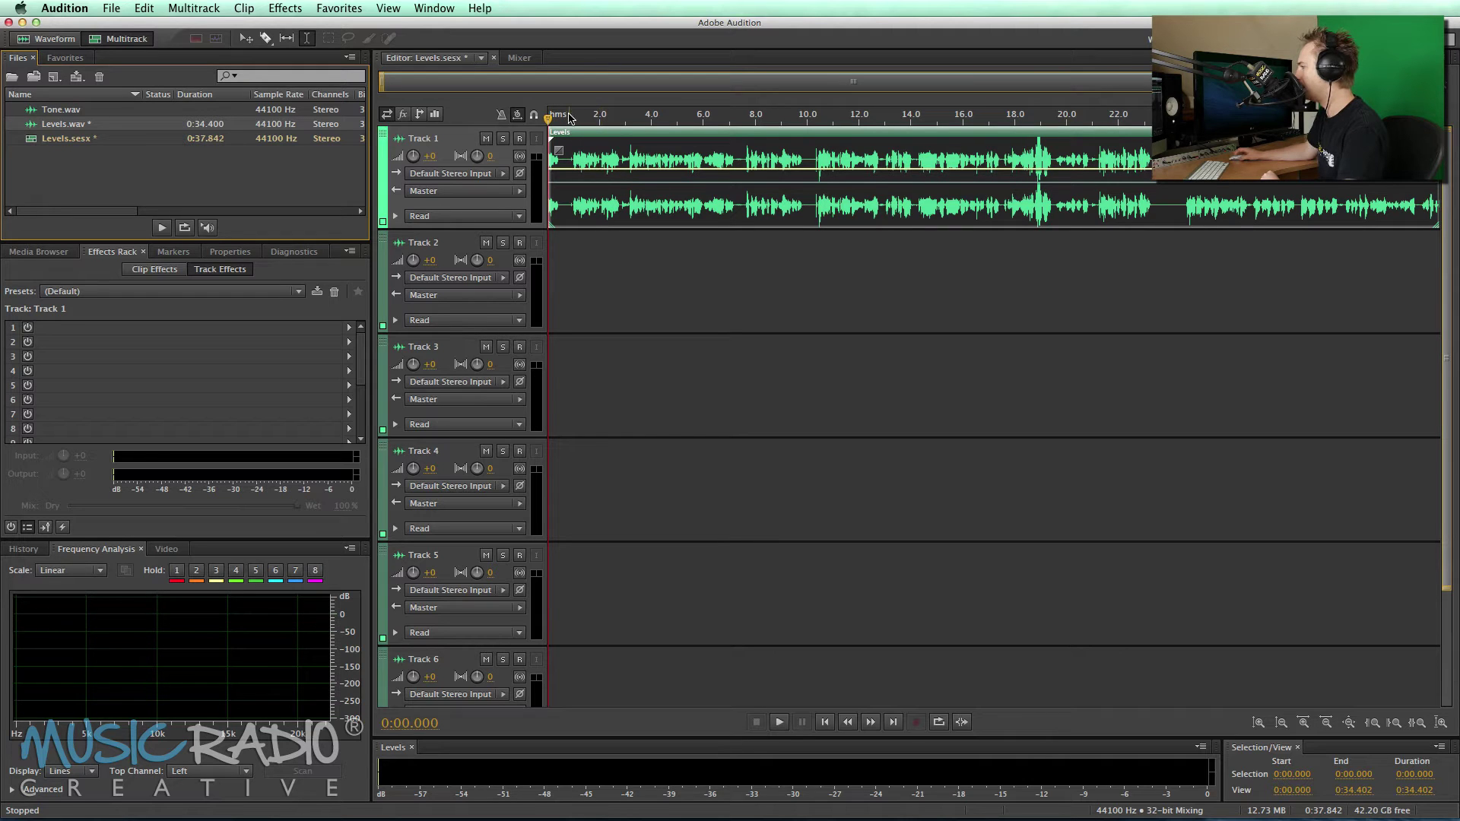
drag(568, 118, 606, 117)
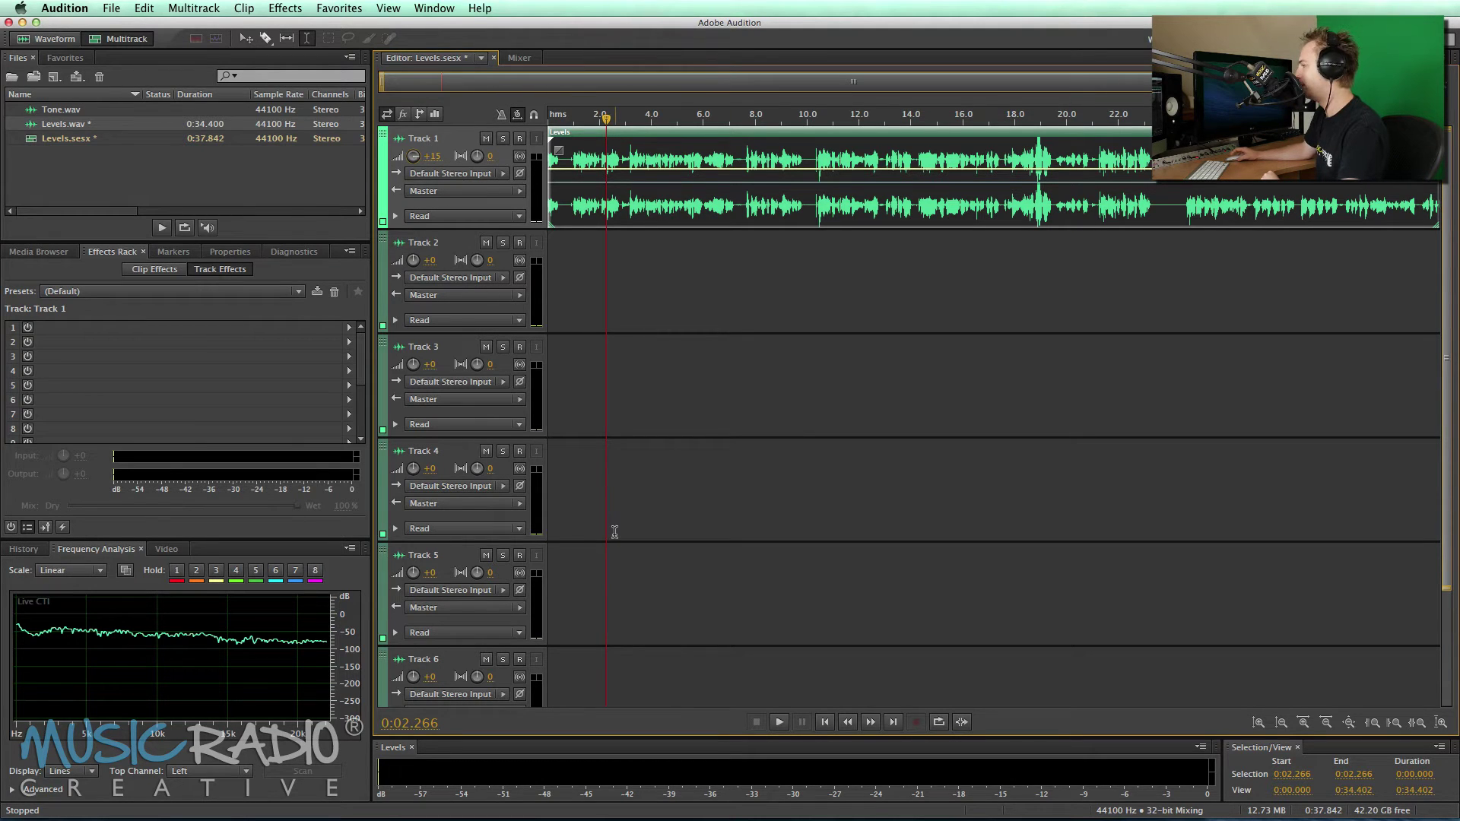
click(585, 120)
key(space)
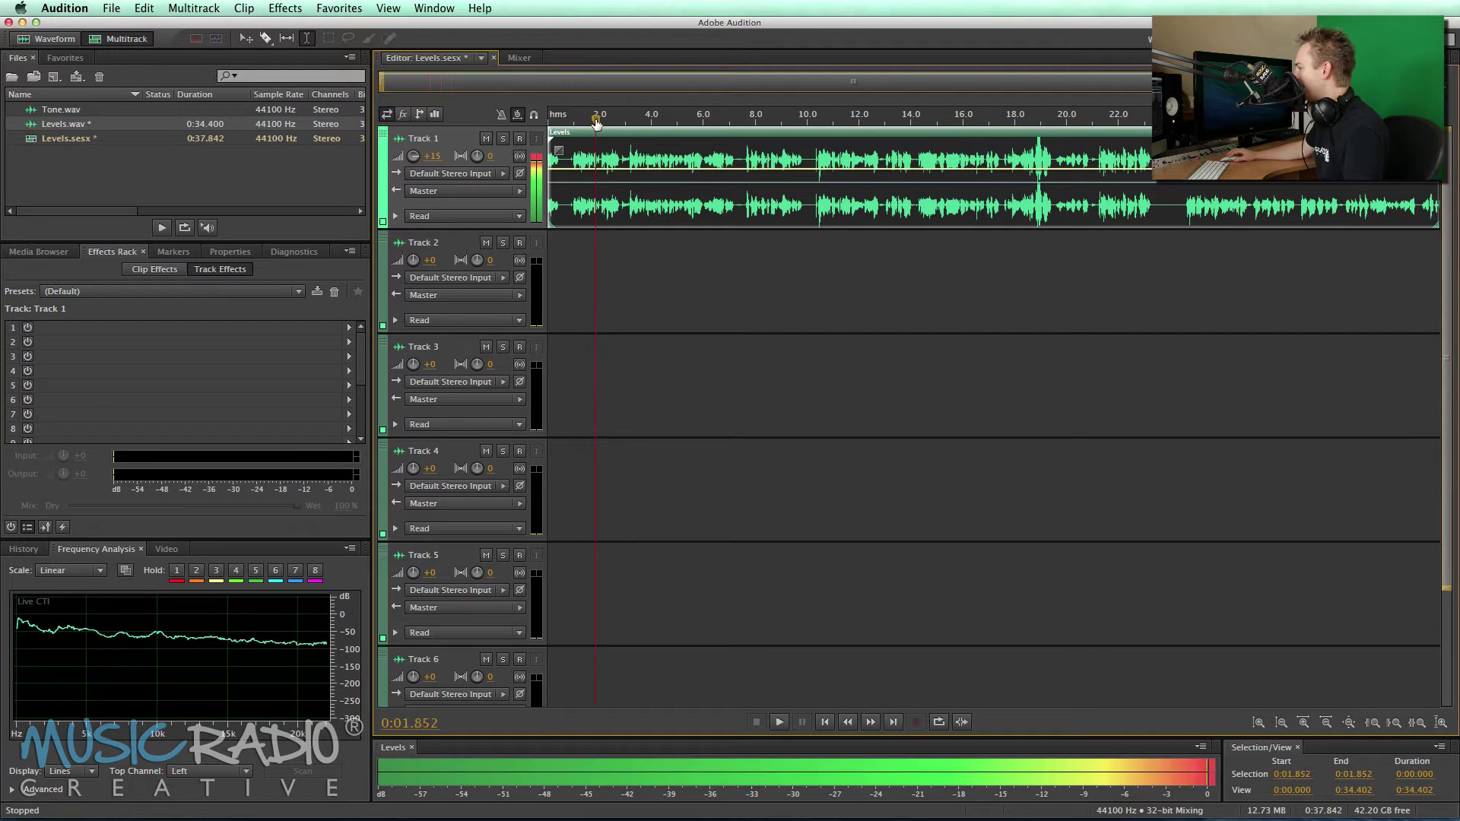
key(space)
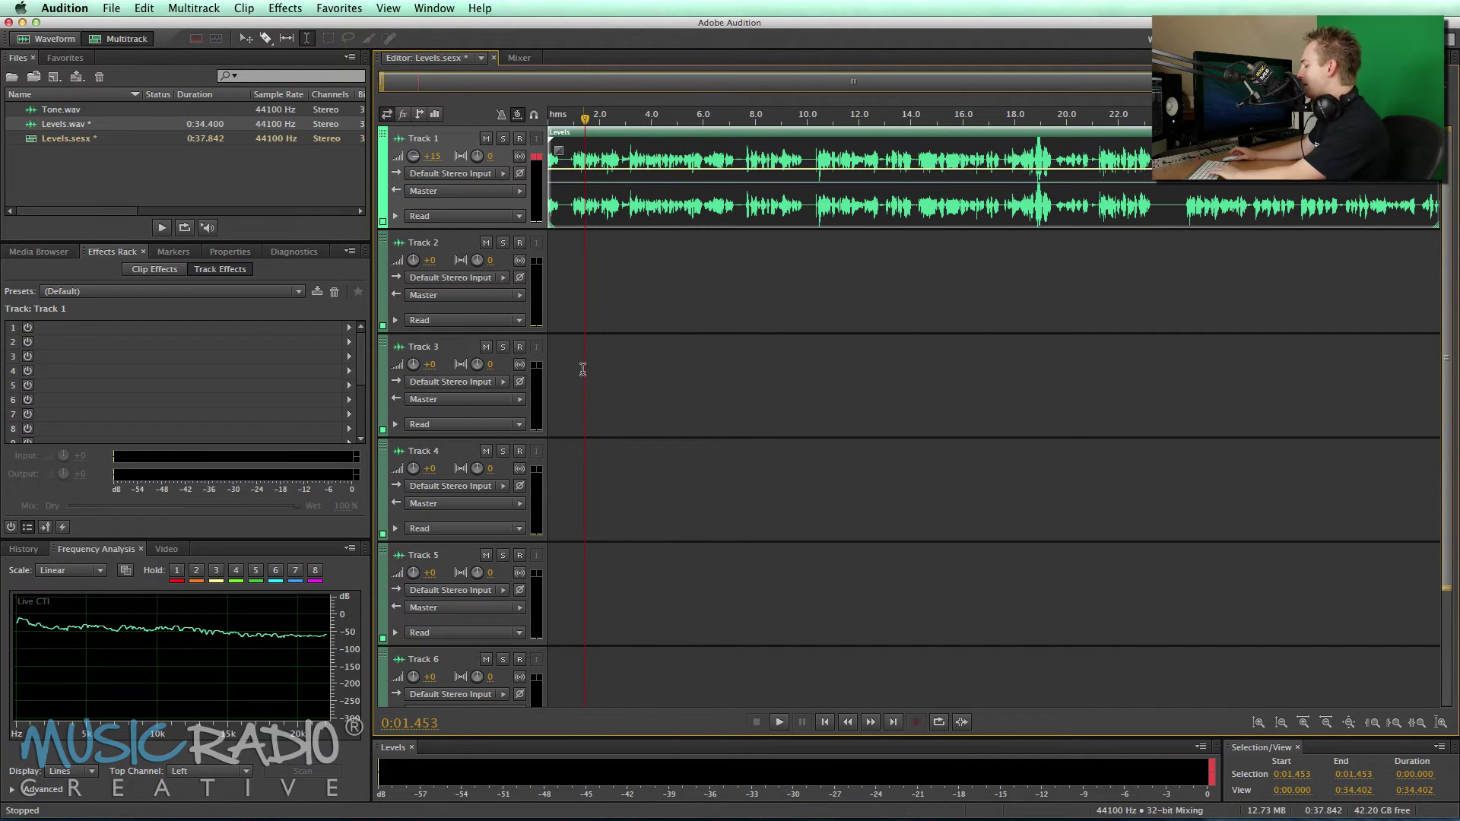
key(alt+shift+m)
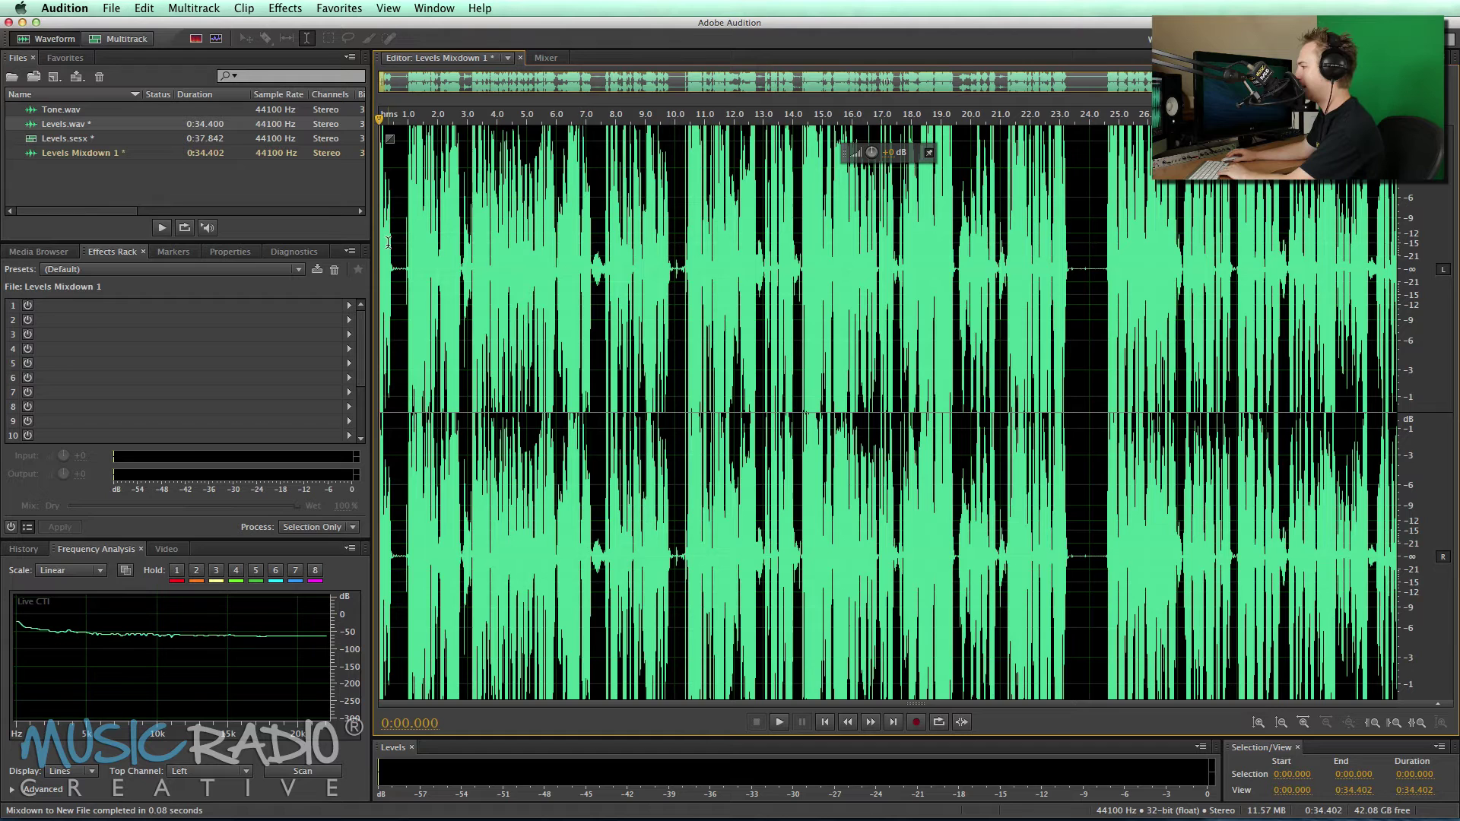
- Normalize Levels Mixdown 1 to -0.1 dB via Favorites and play it back from 0:00.807
key(space)
key(space)
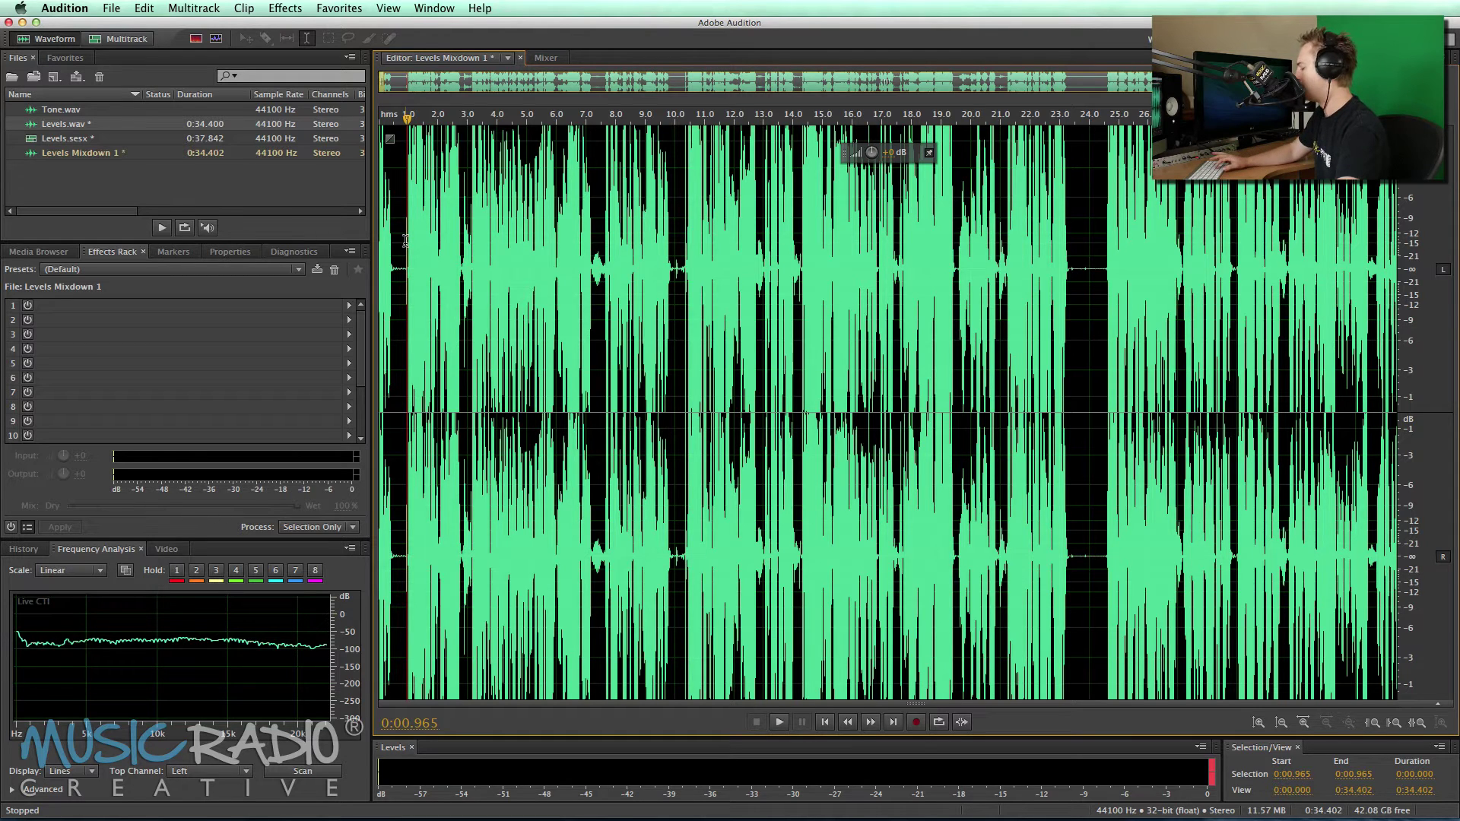
click(340, 6)
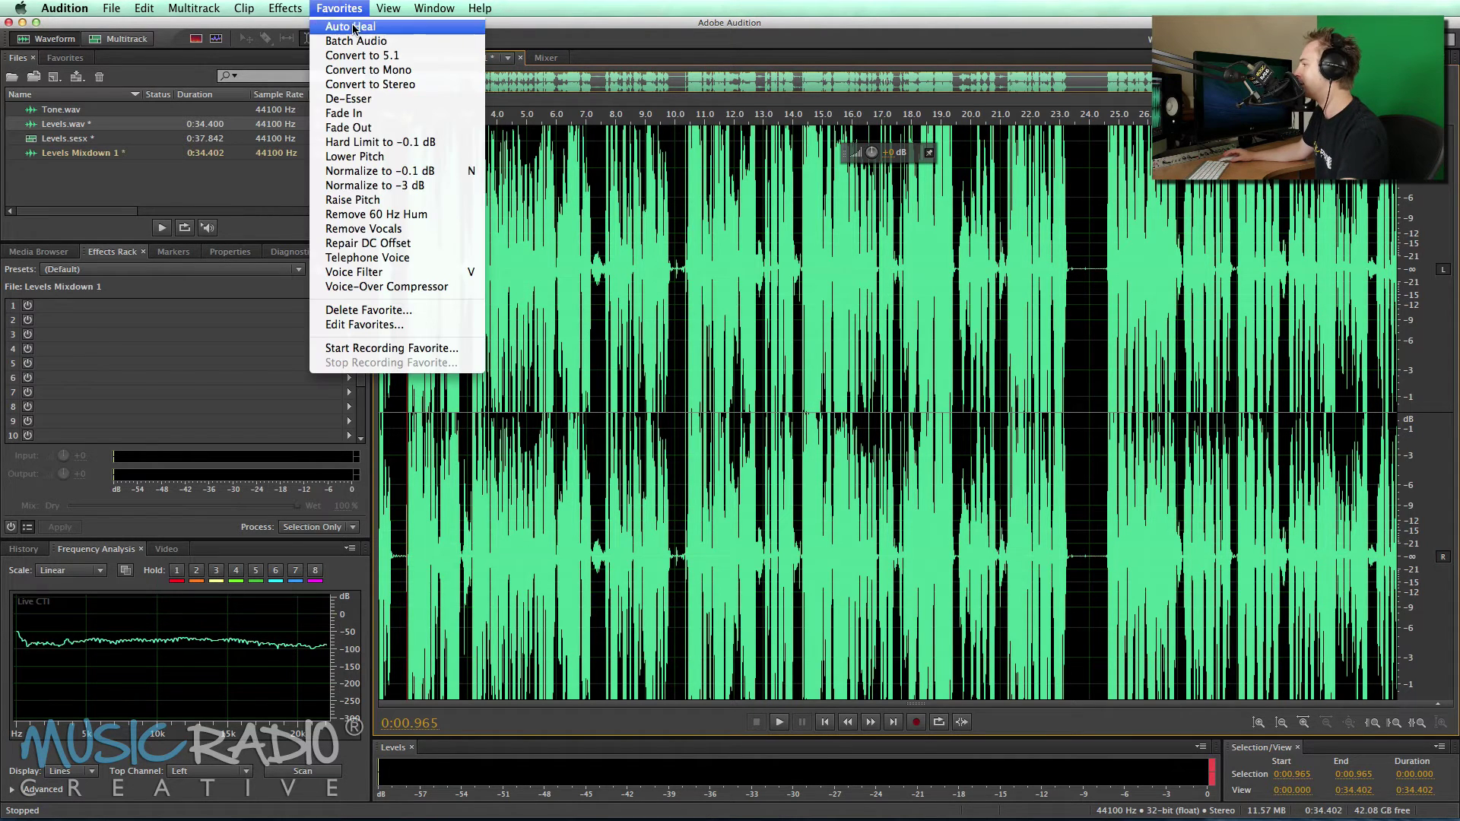
click(388, 172)
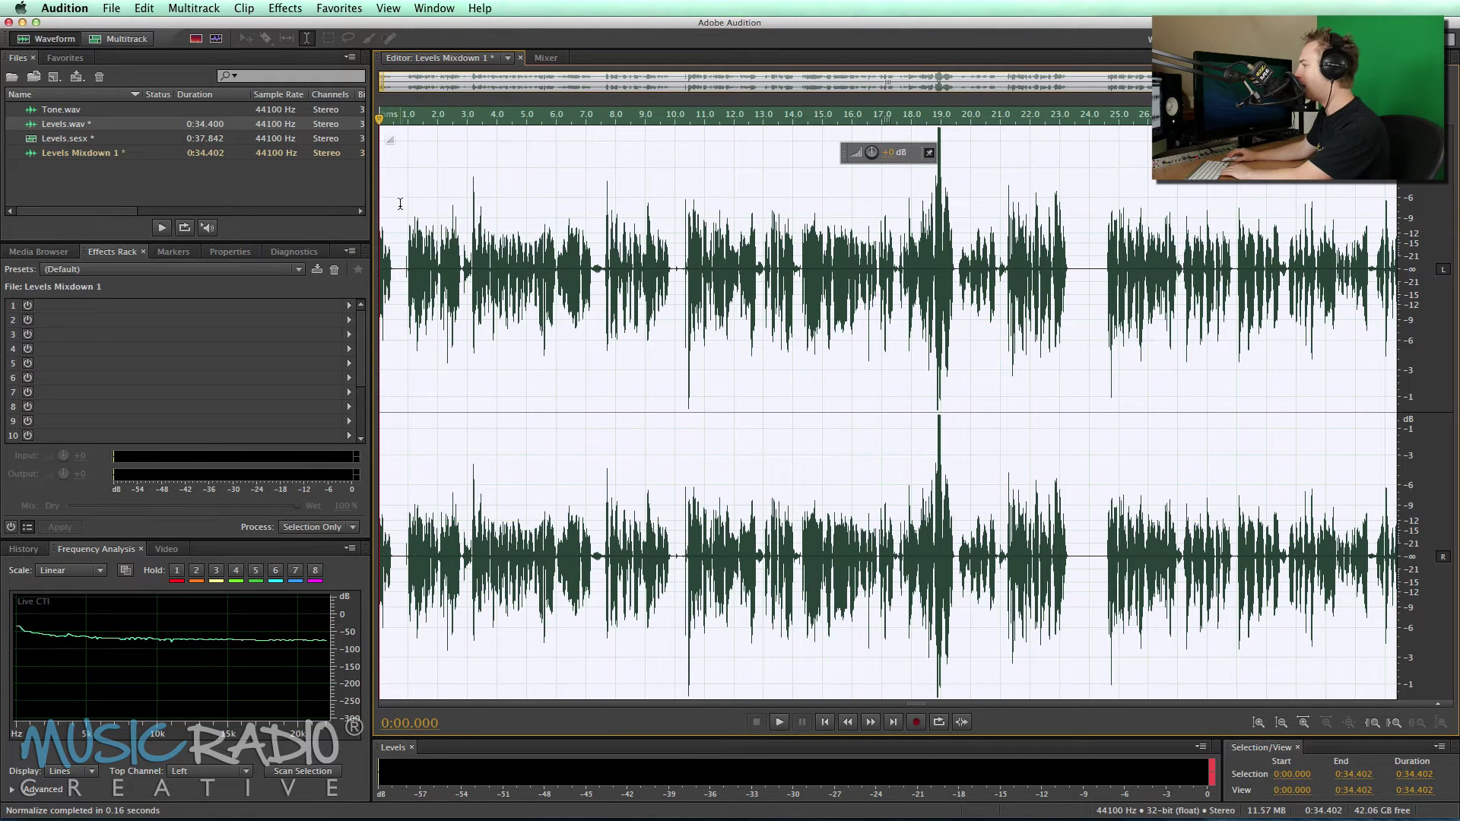
click(403, 205)
key(space)
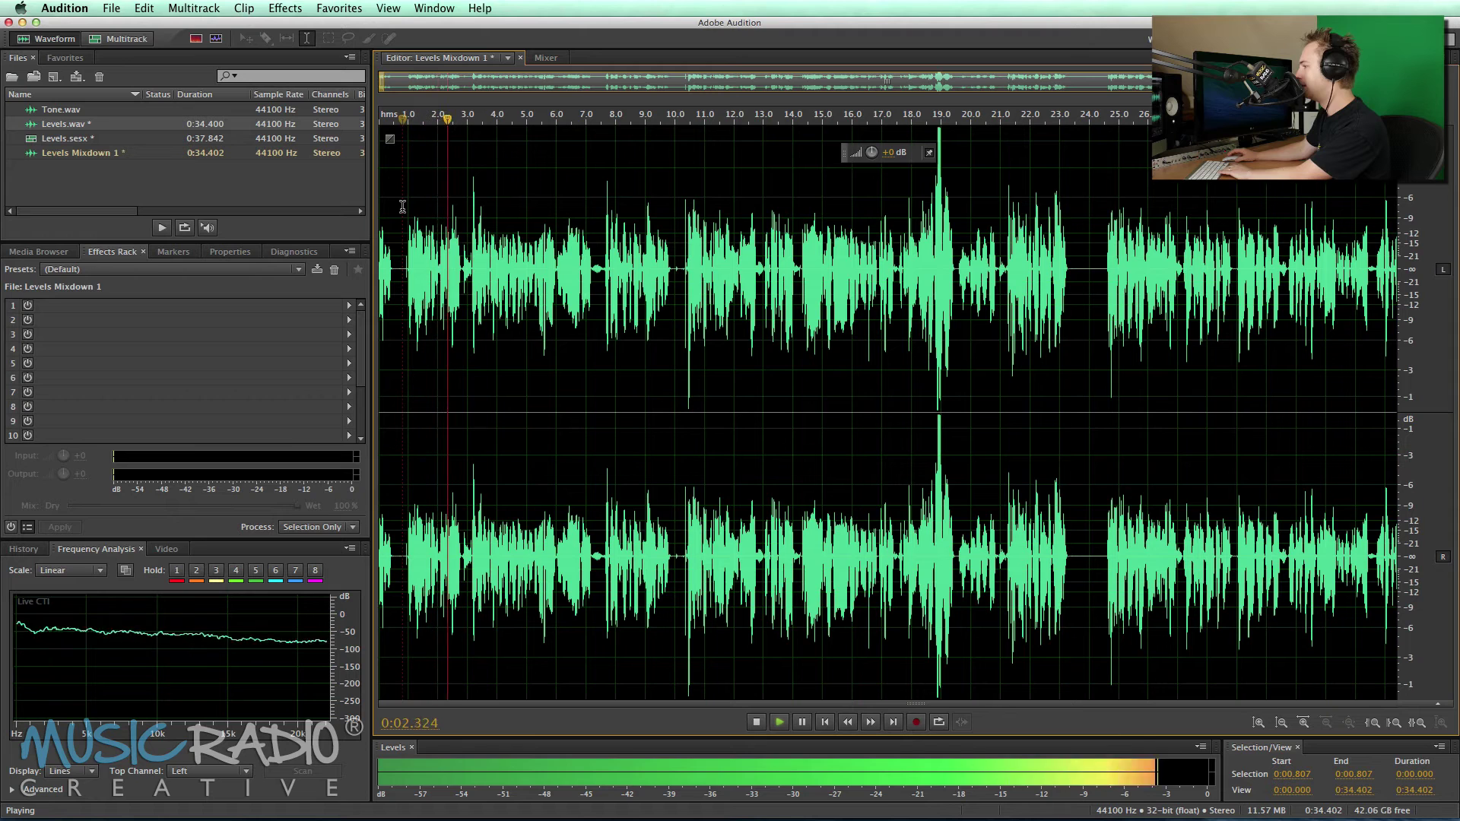
key(space)
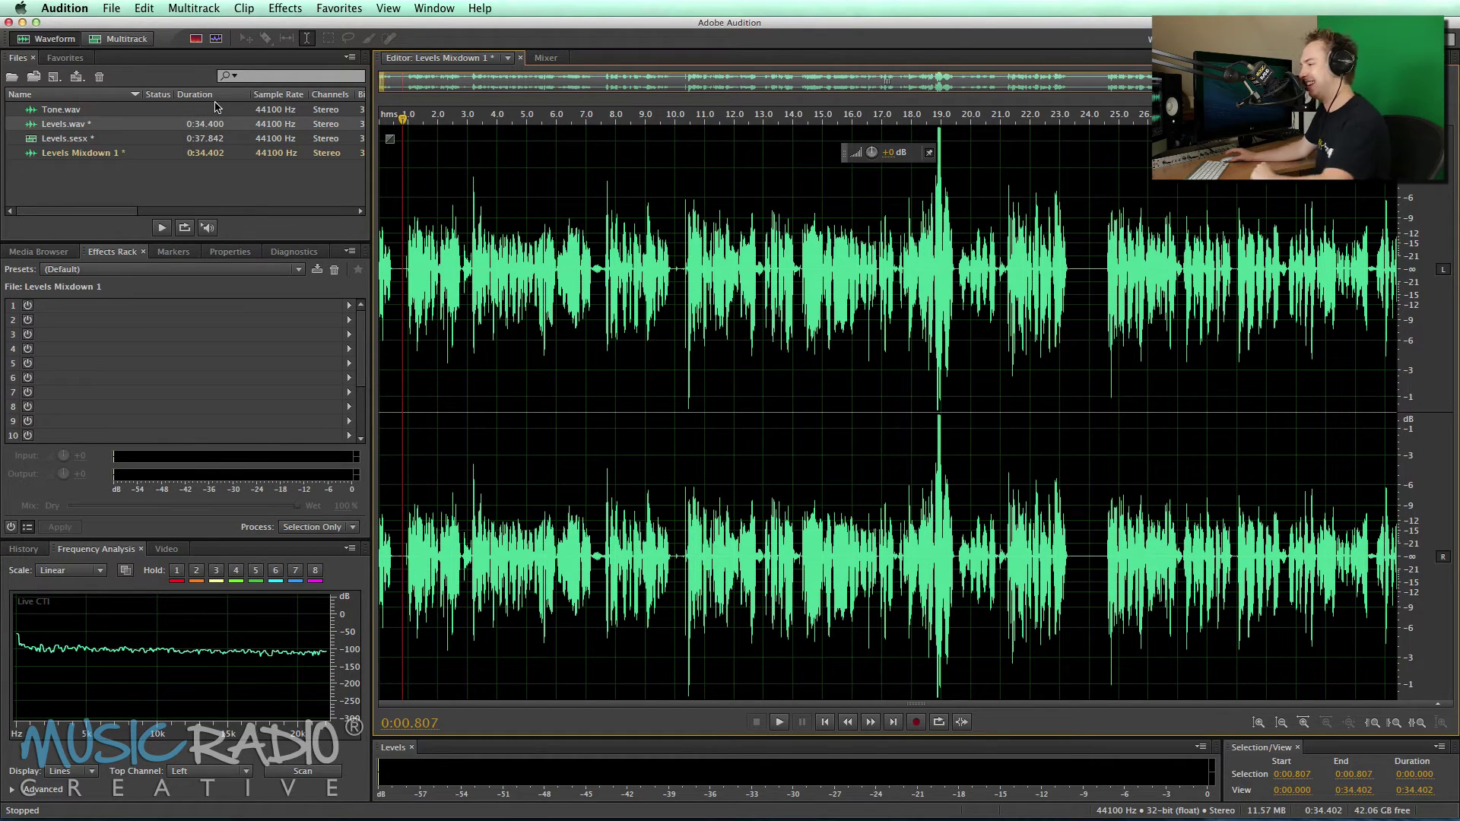
- Open Tone.wav and set up Generate Tones with a 1000 Hz sine frequency
double_click(134, 112)
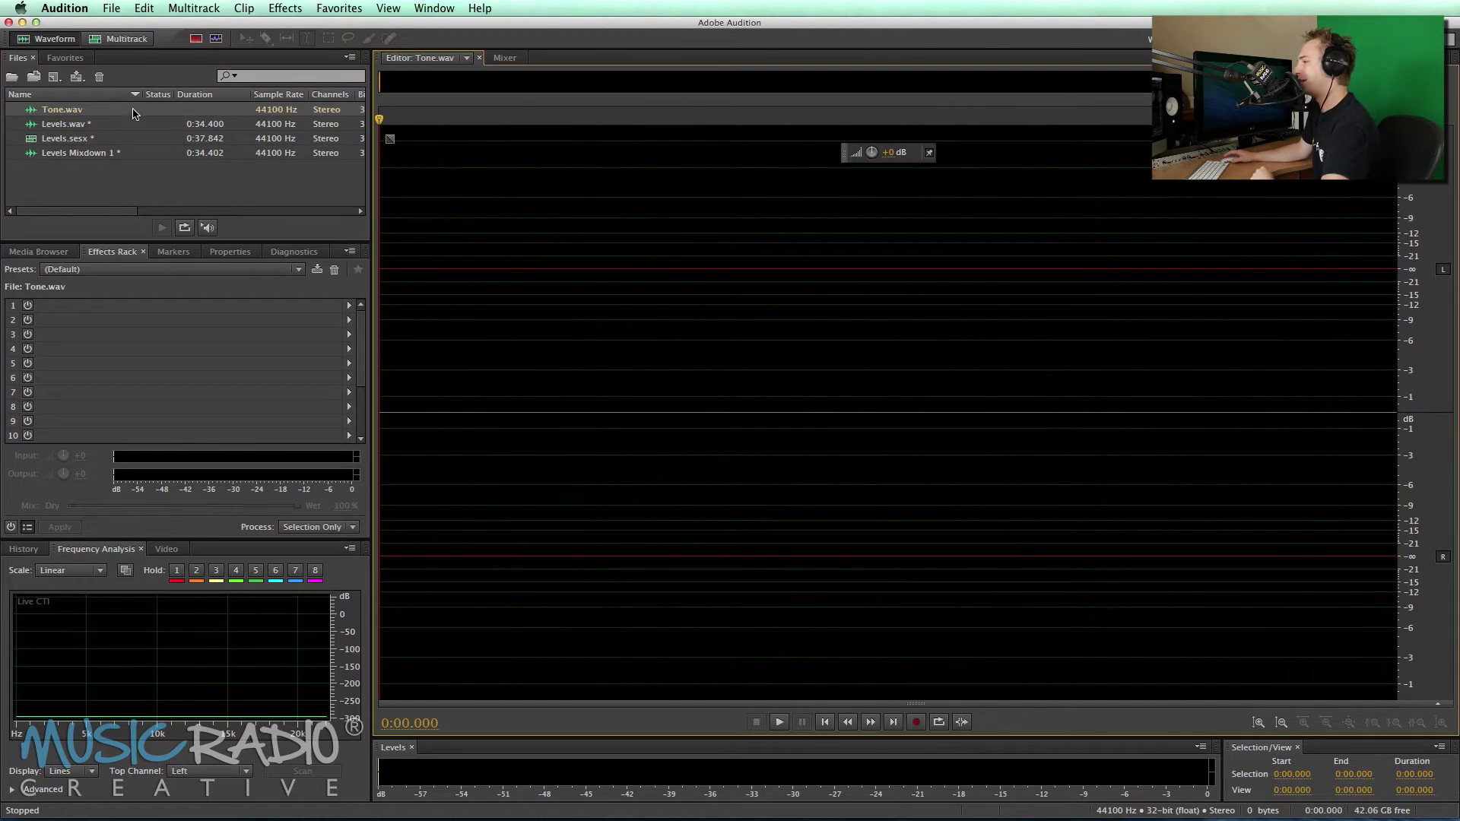
click(286, 9)
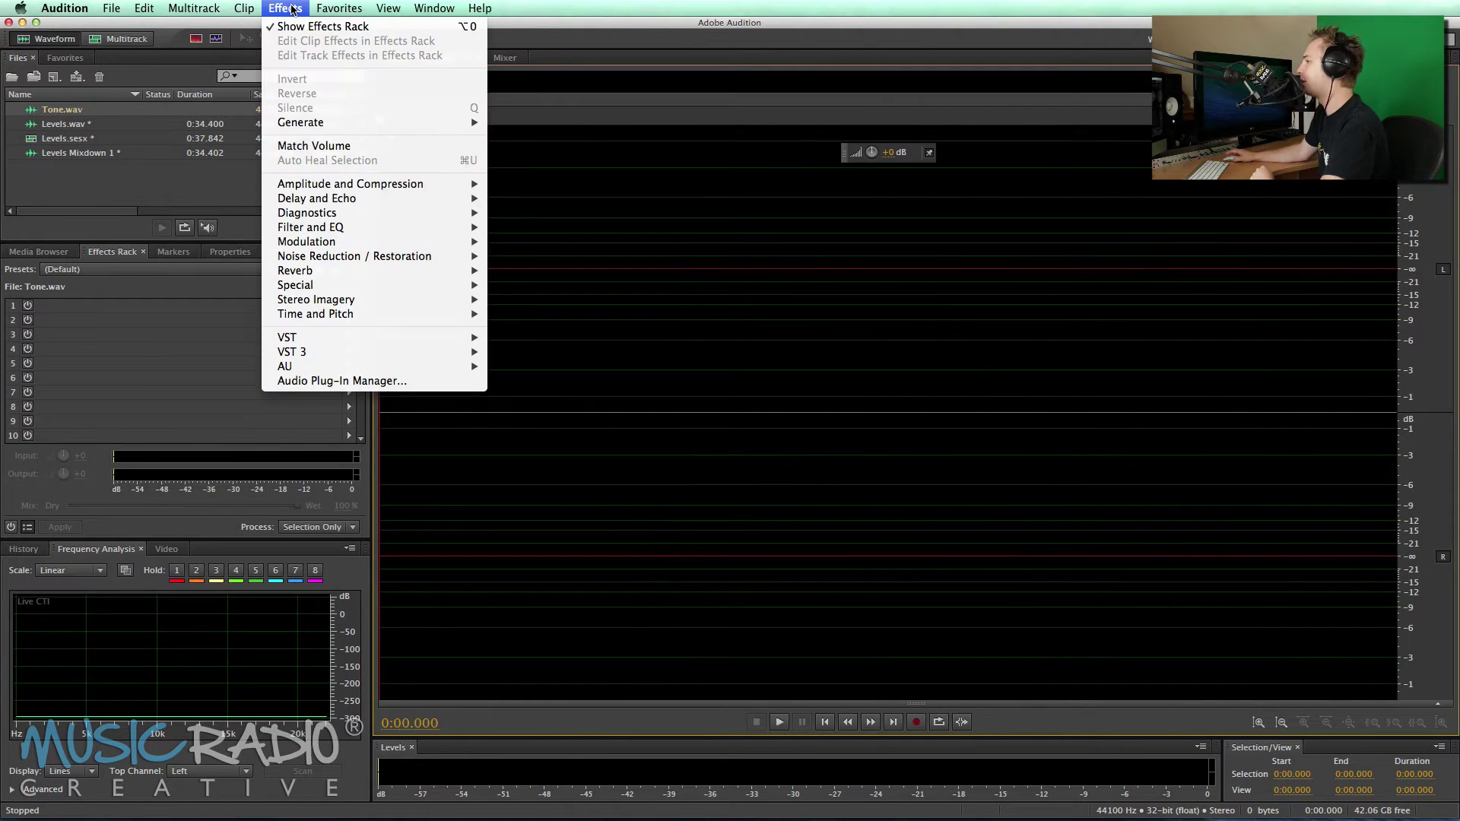
mouse_move(321, 128)
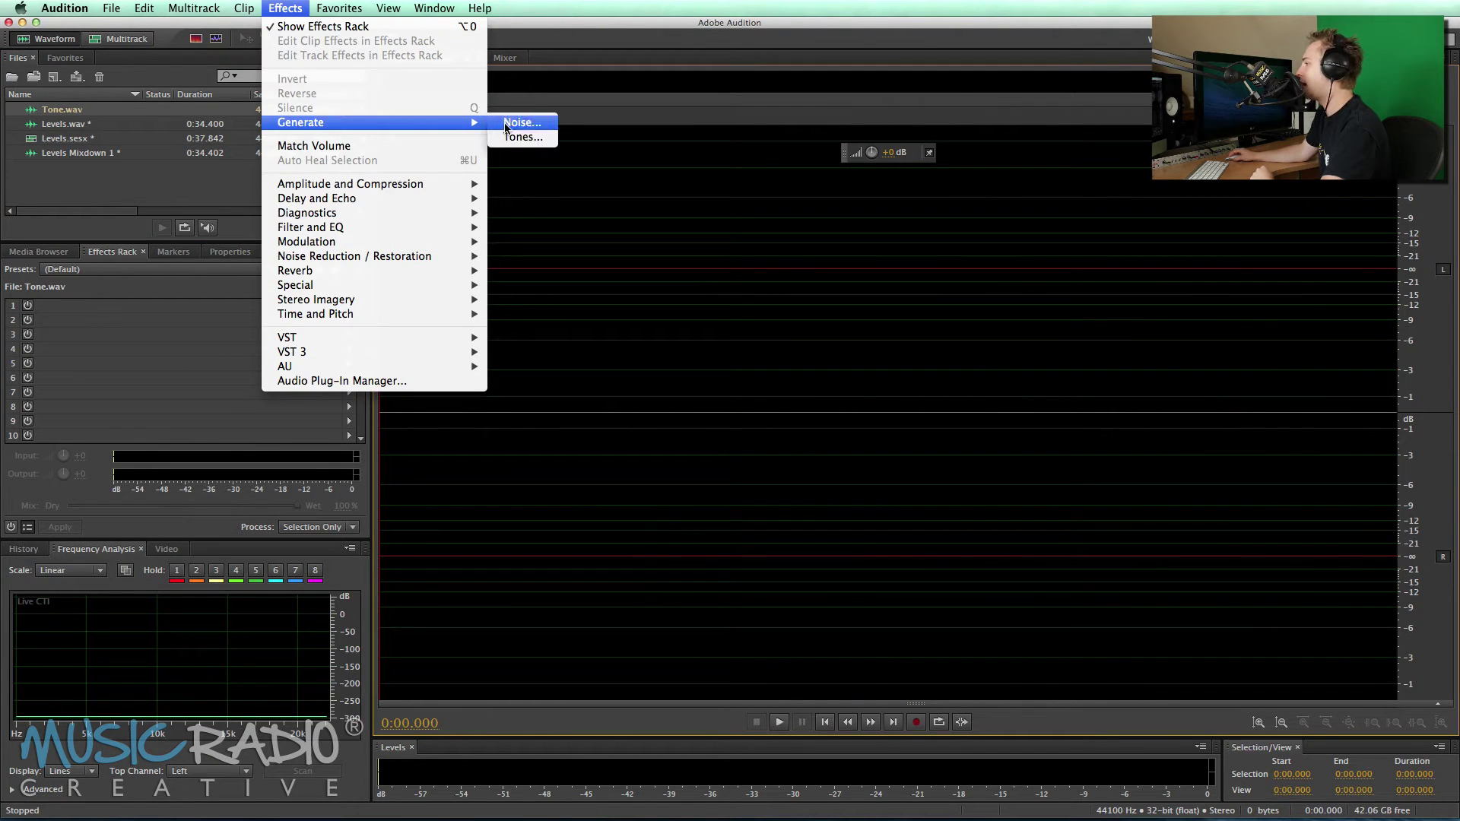
click(521, 137)
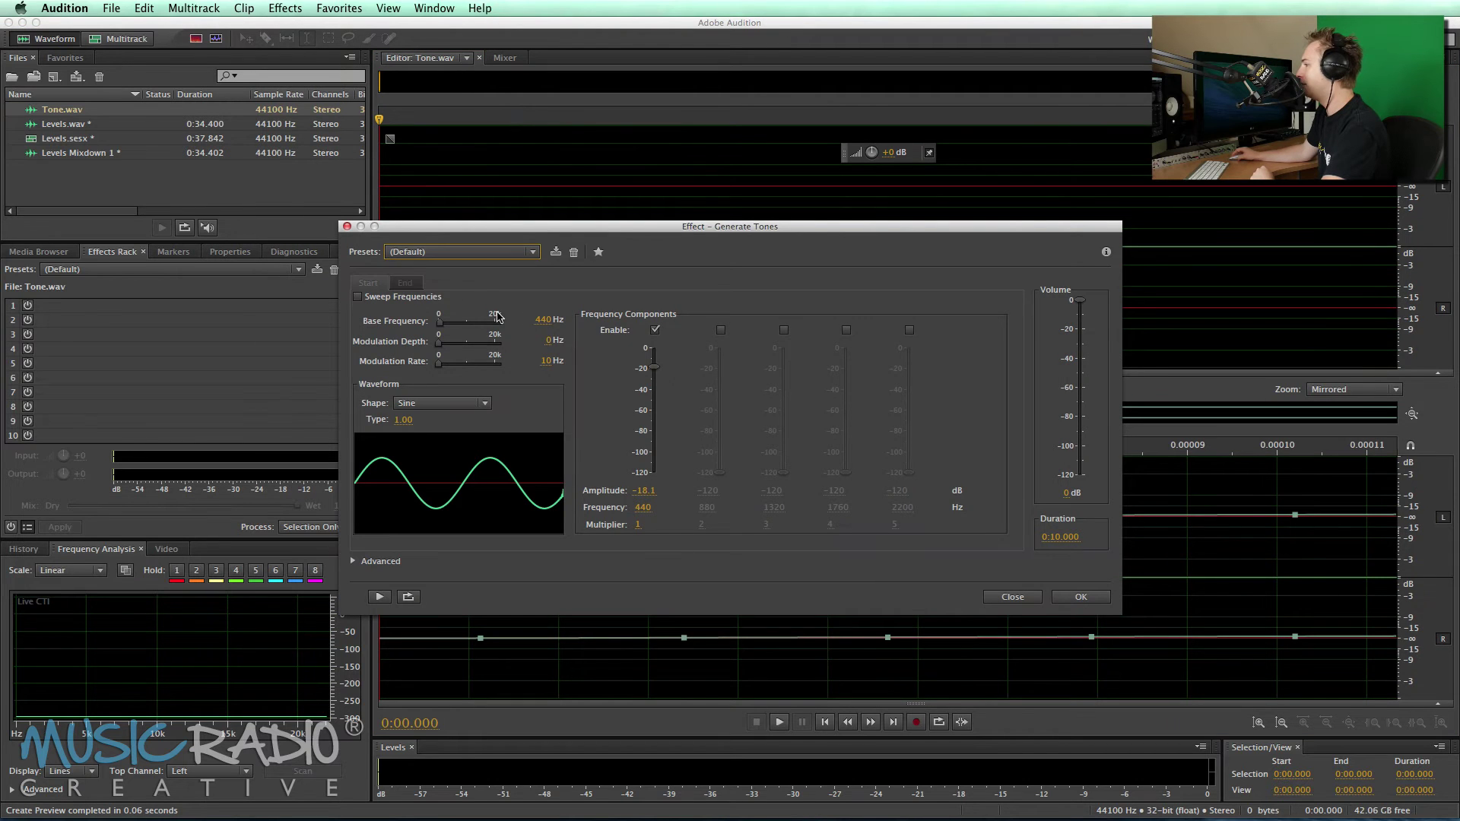
click(542, 319)
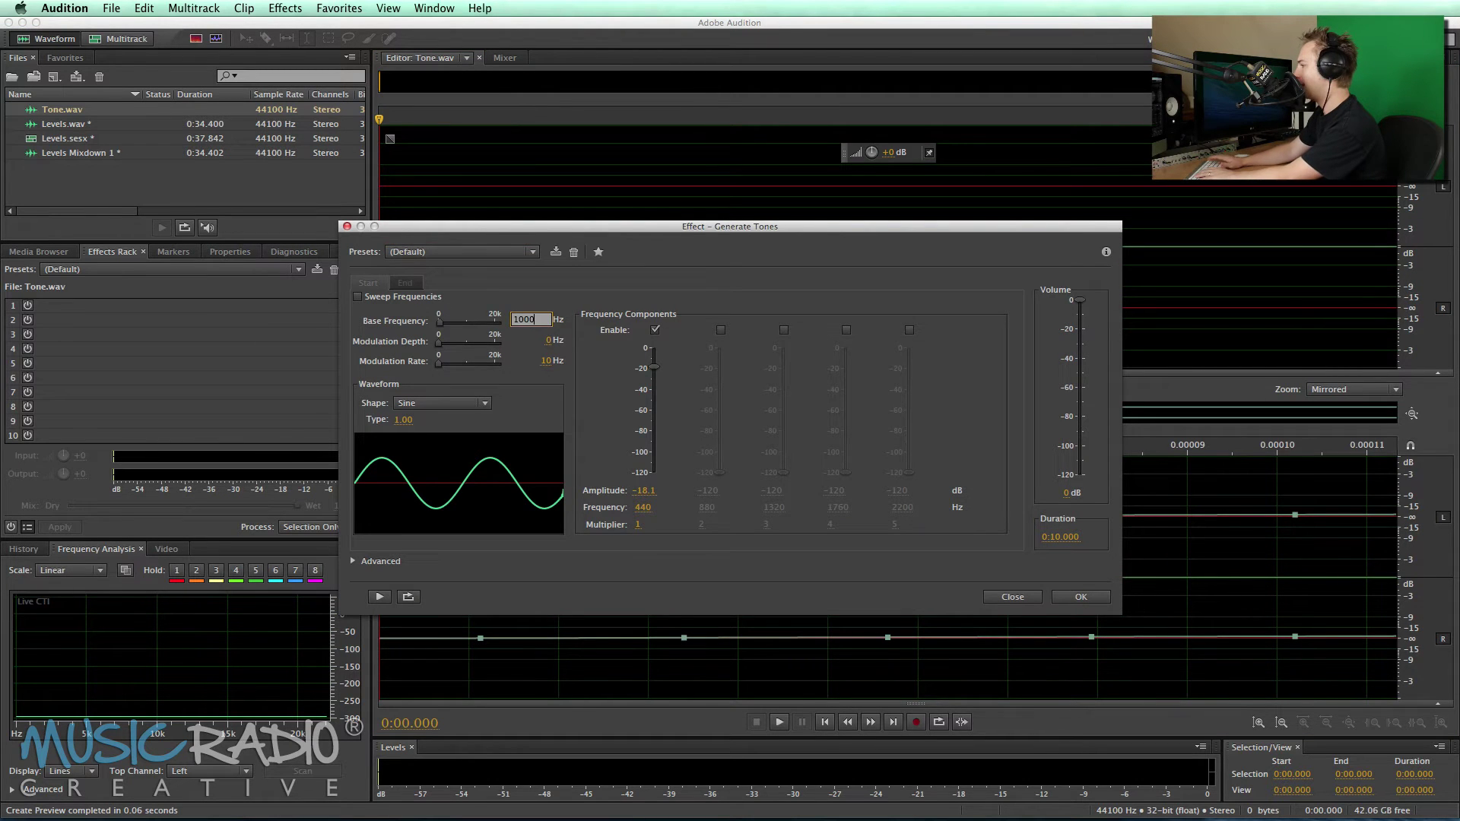
key(Return)
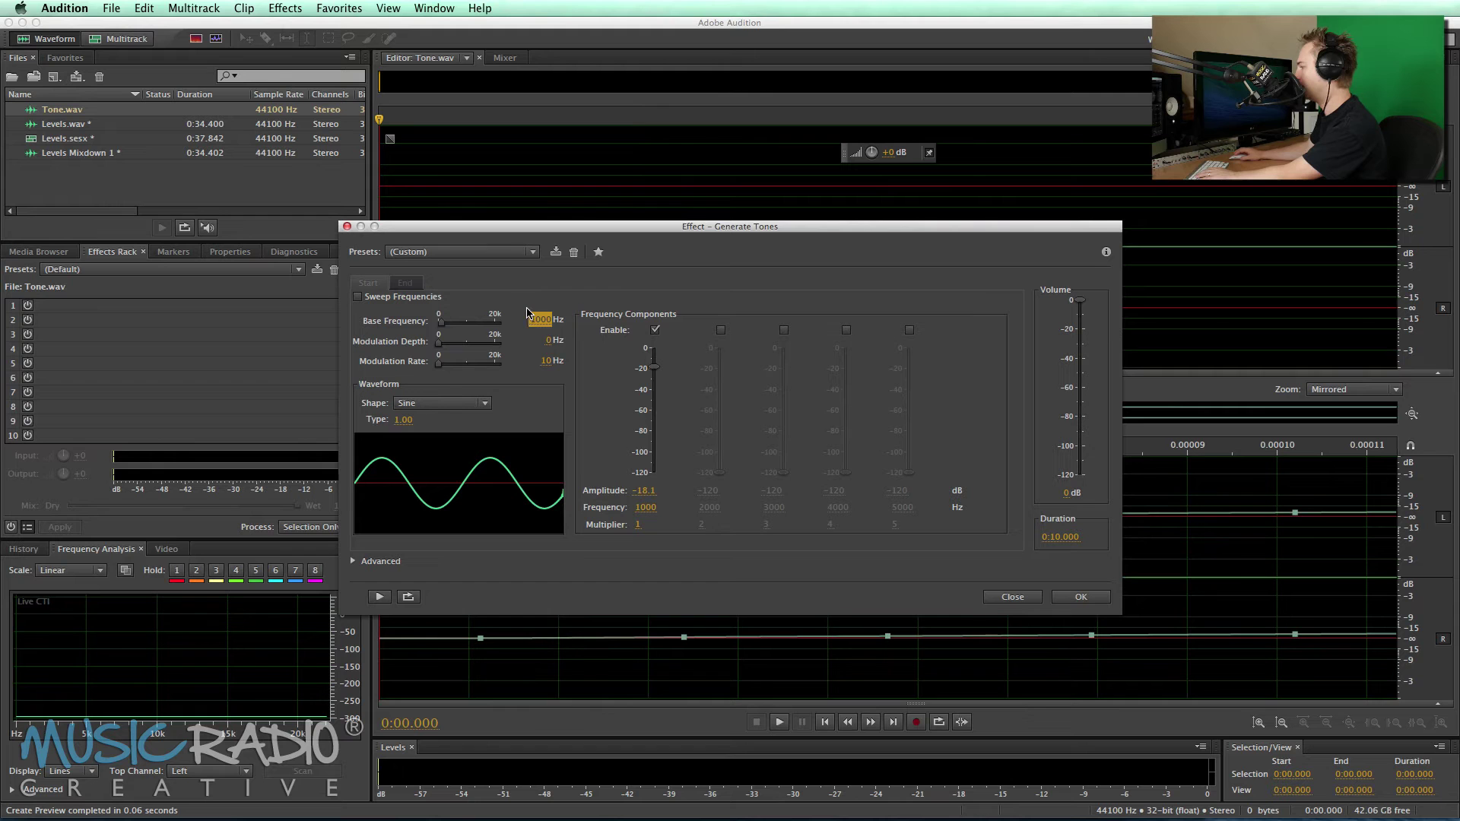
click(1208, 546)
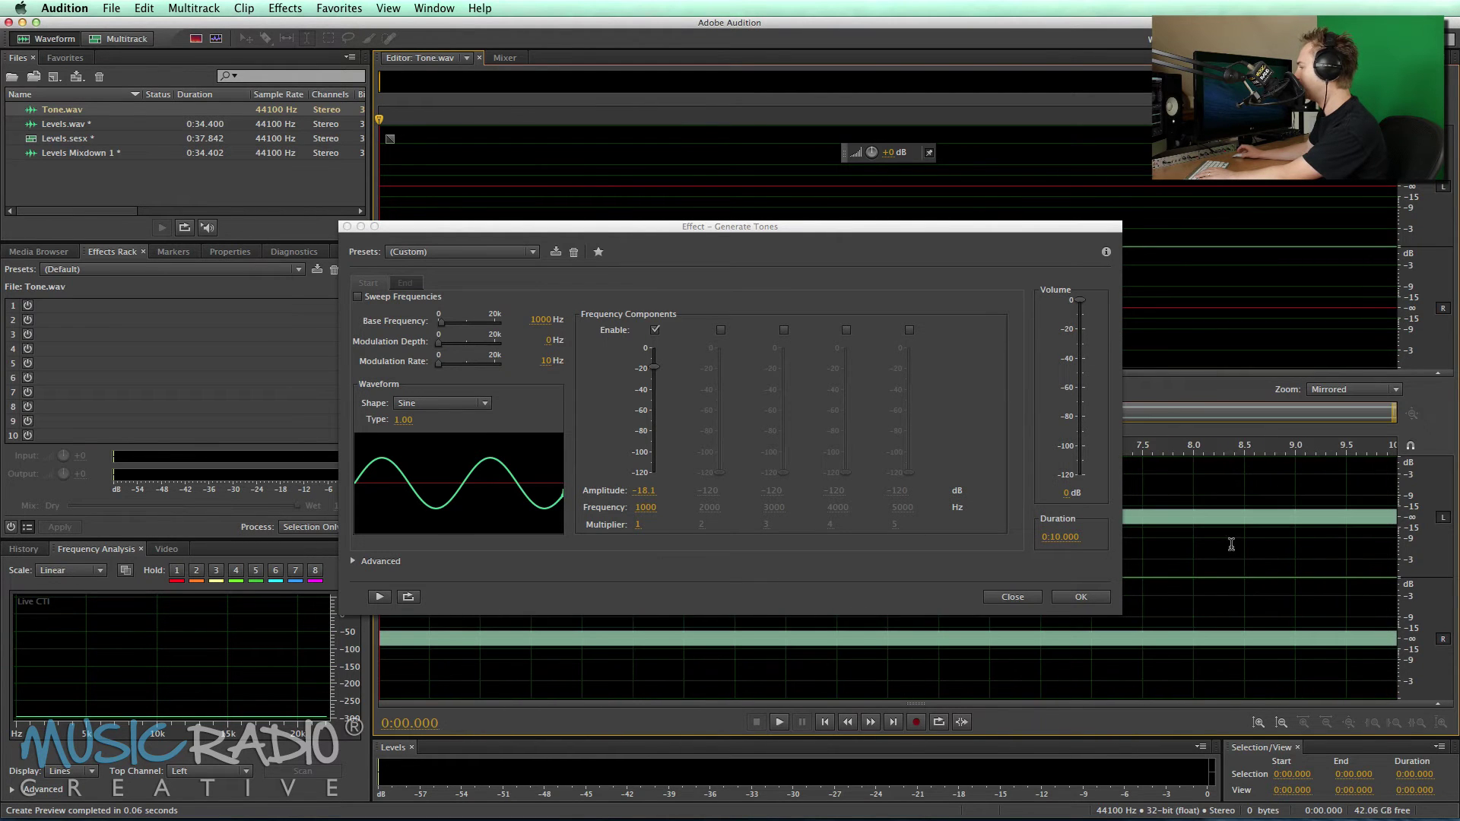
- Set the tone amplitude to -3 dB and generate the 10-second tone
click(794, 482)
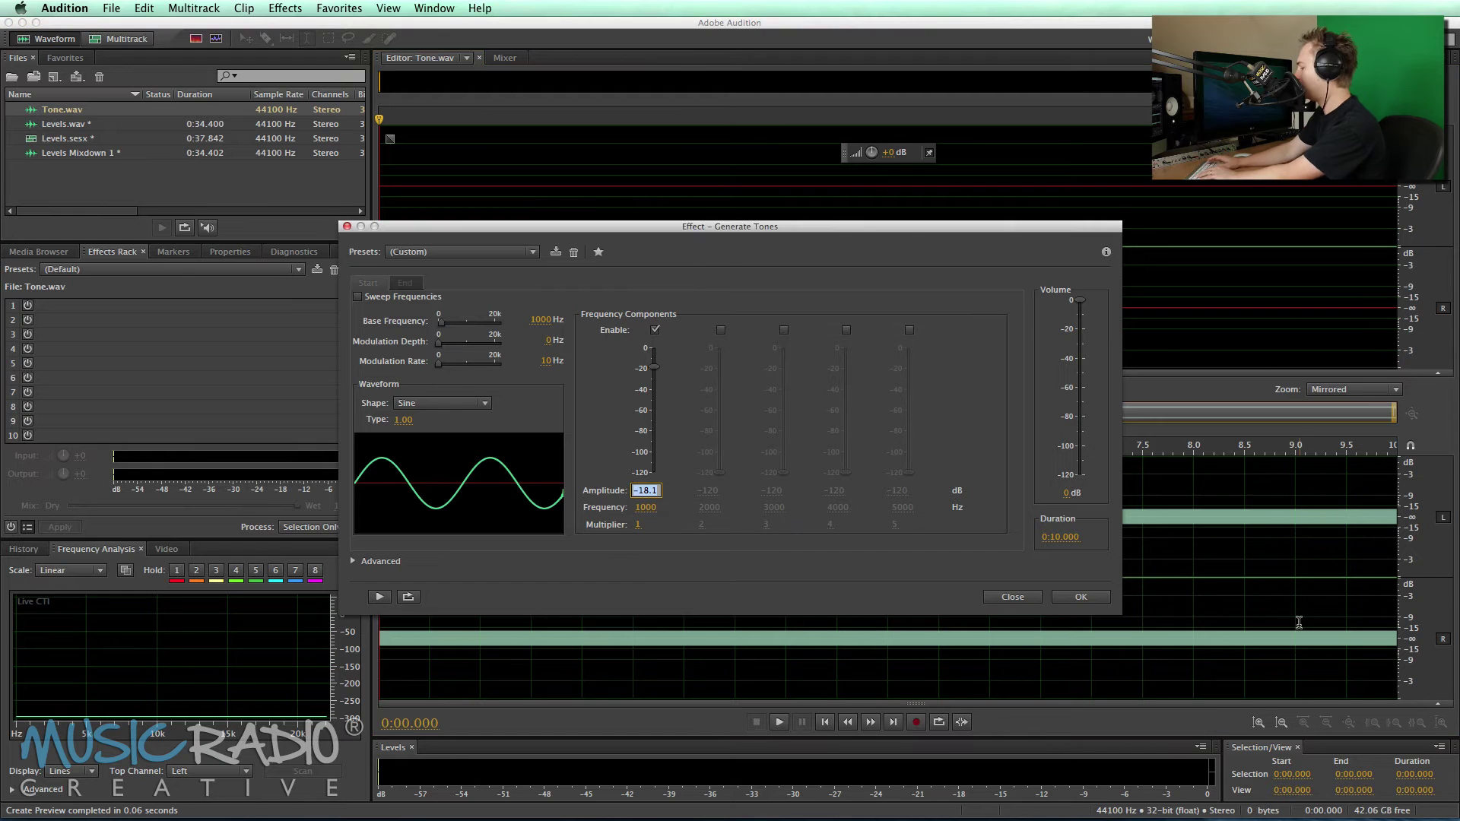
text(-3)
key(Return)
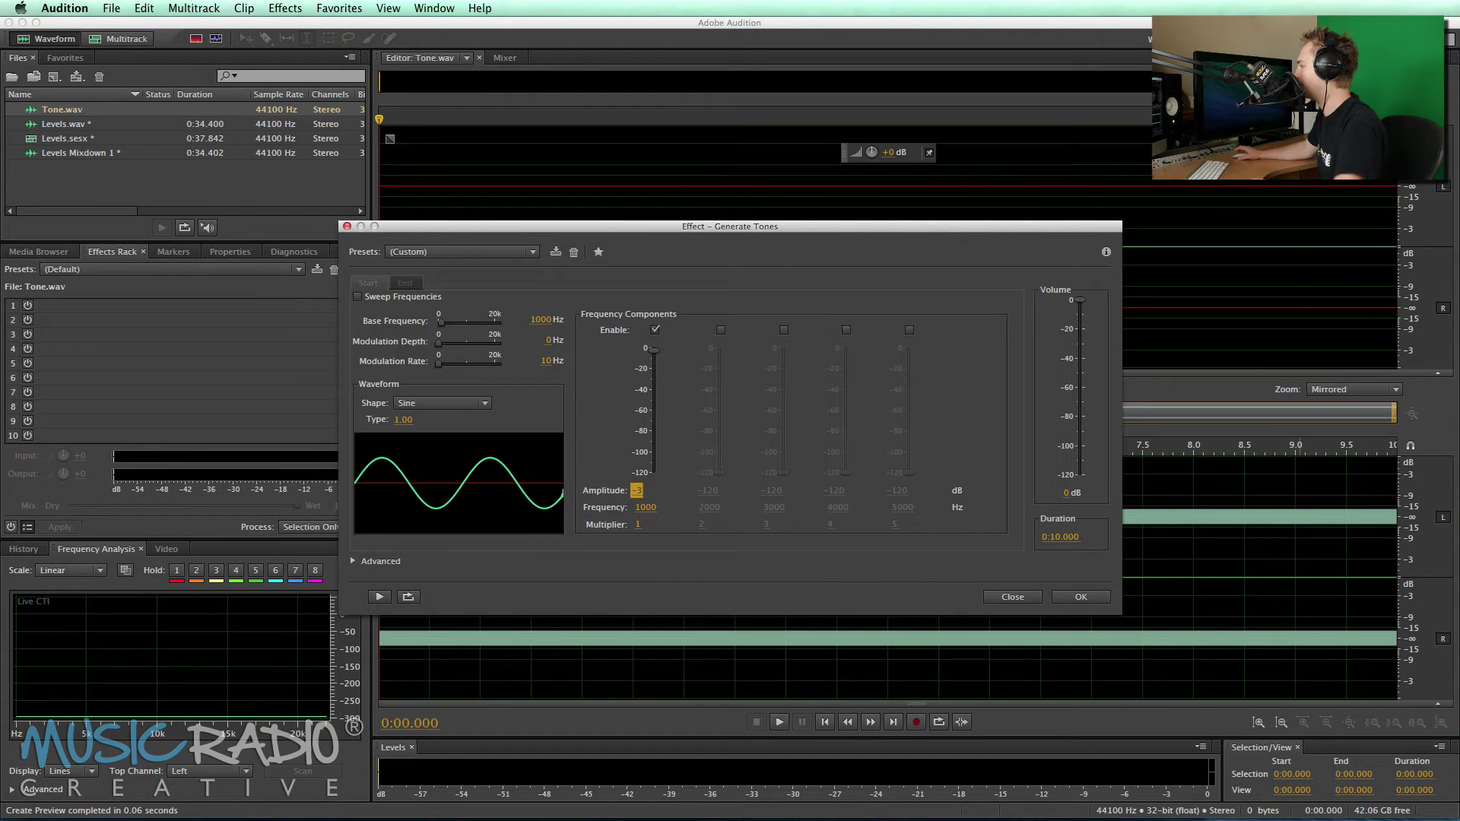
click(1319, 495)
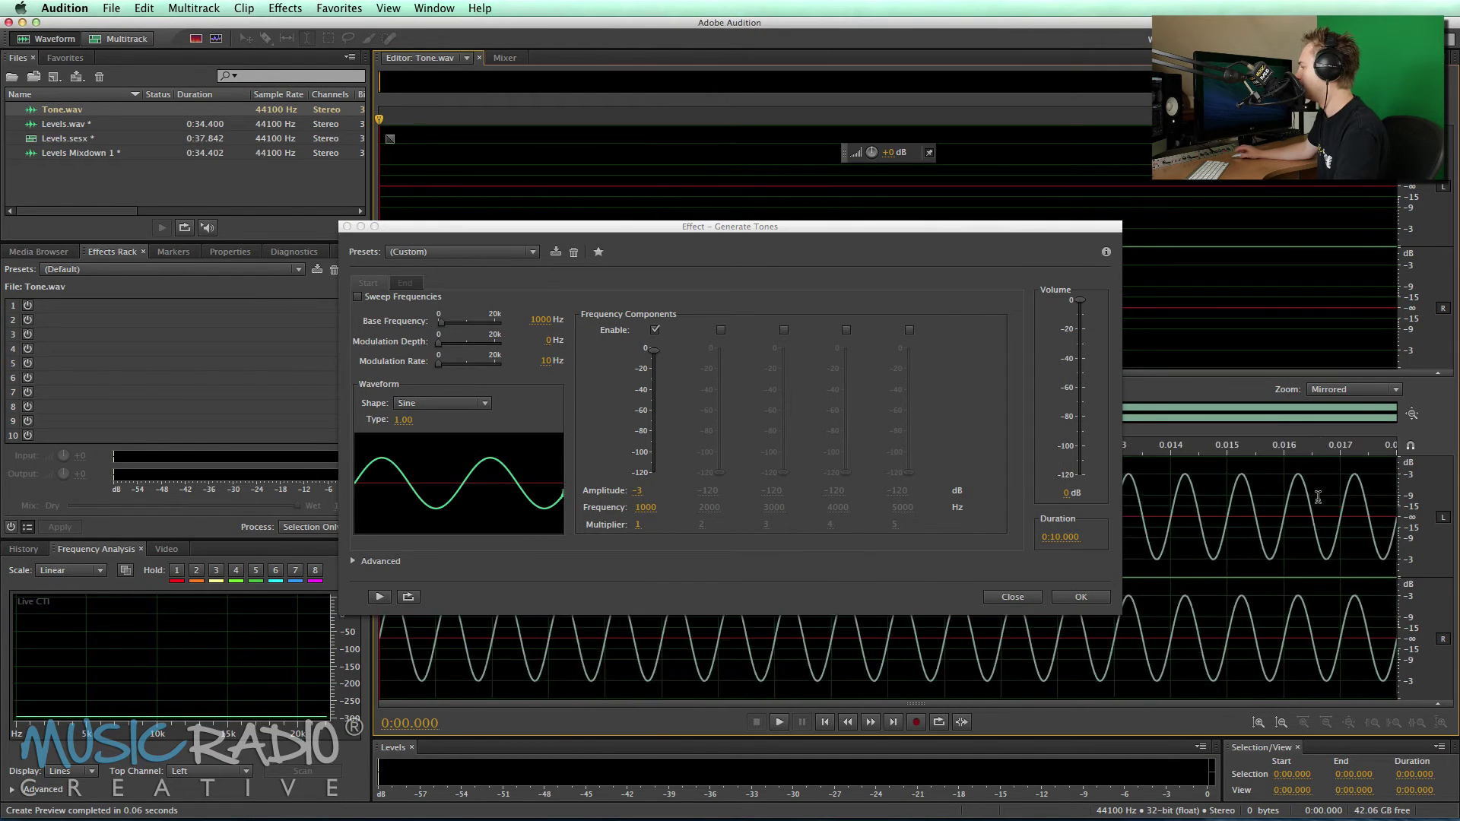
scroll(1319, 497, down, 10)
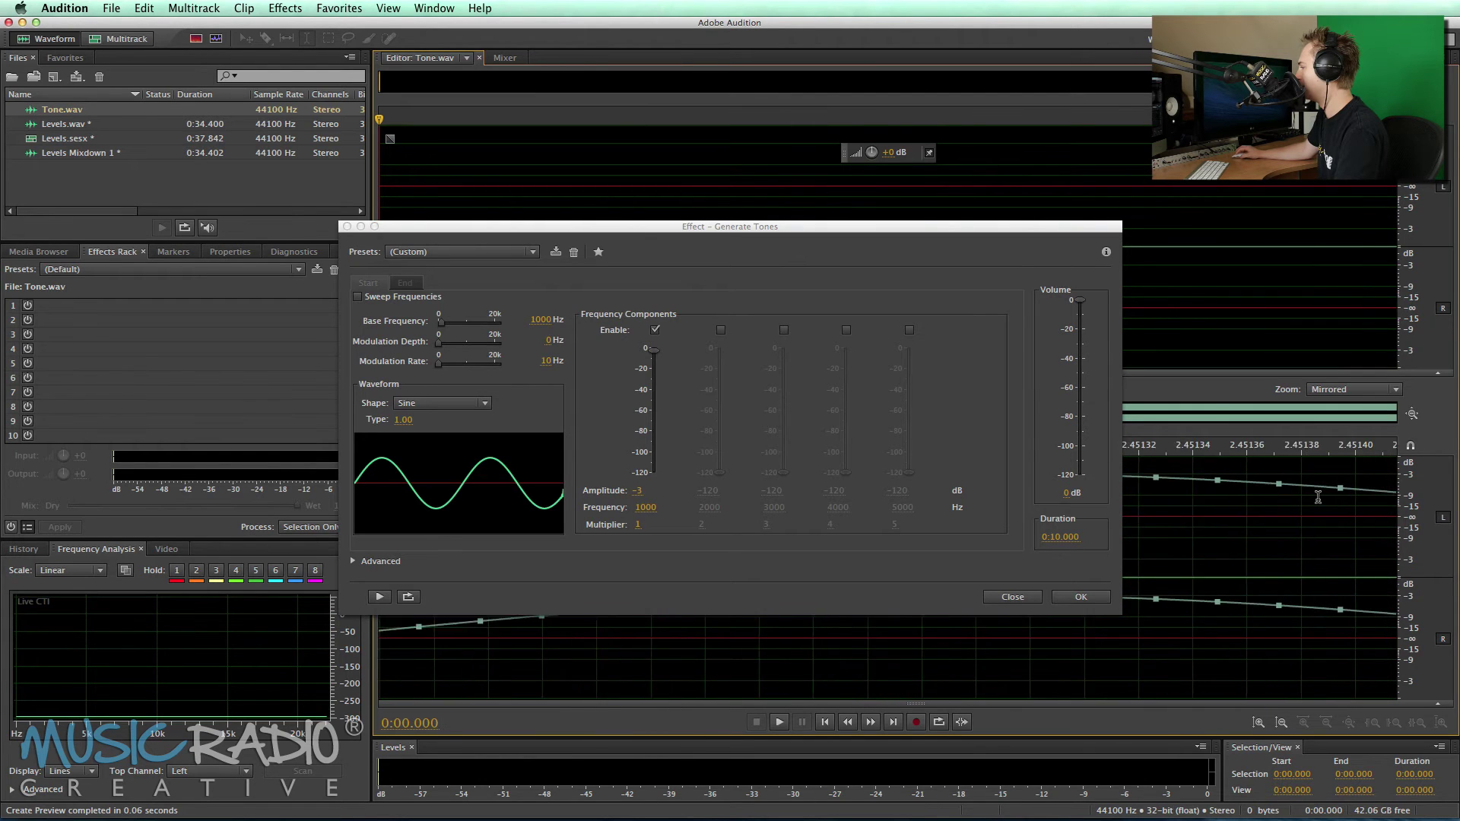
scroll(1318, 496, down, 5)
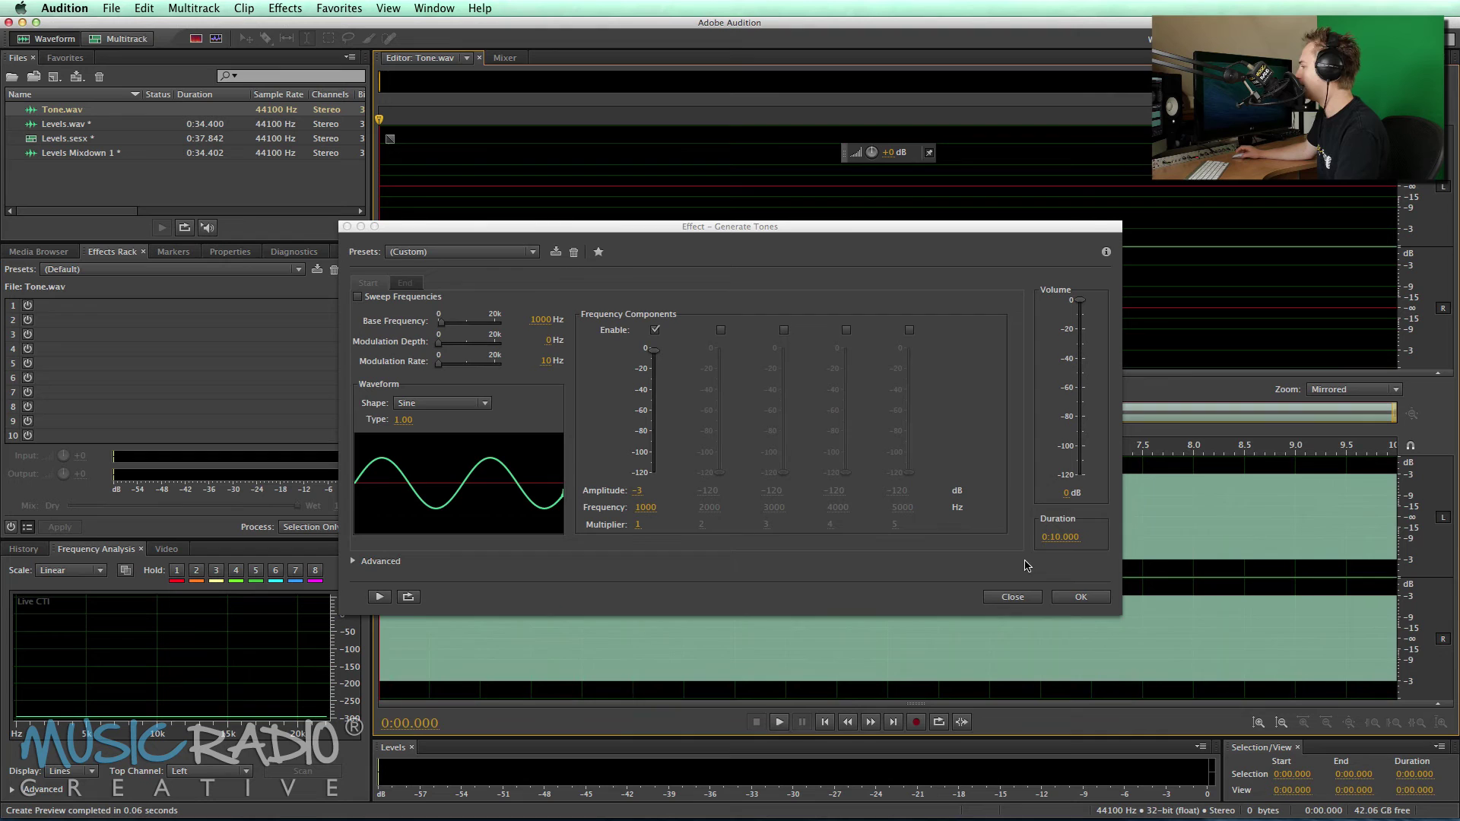
click(1059, 604)
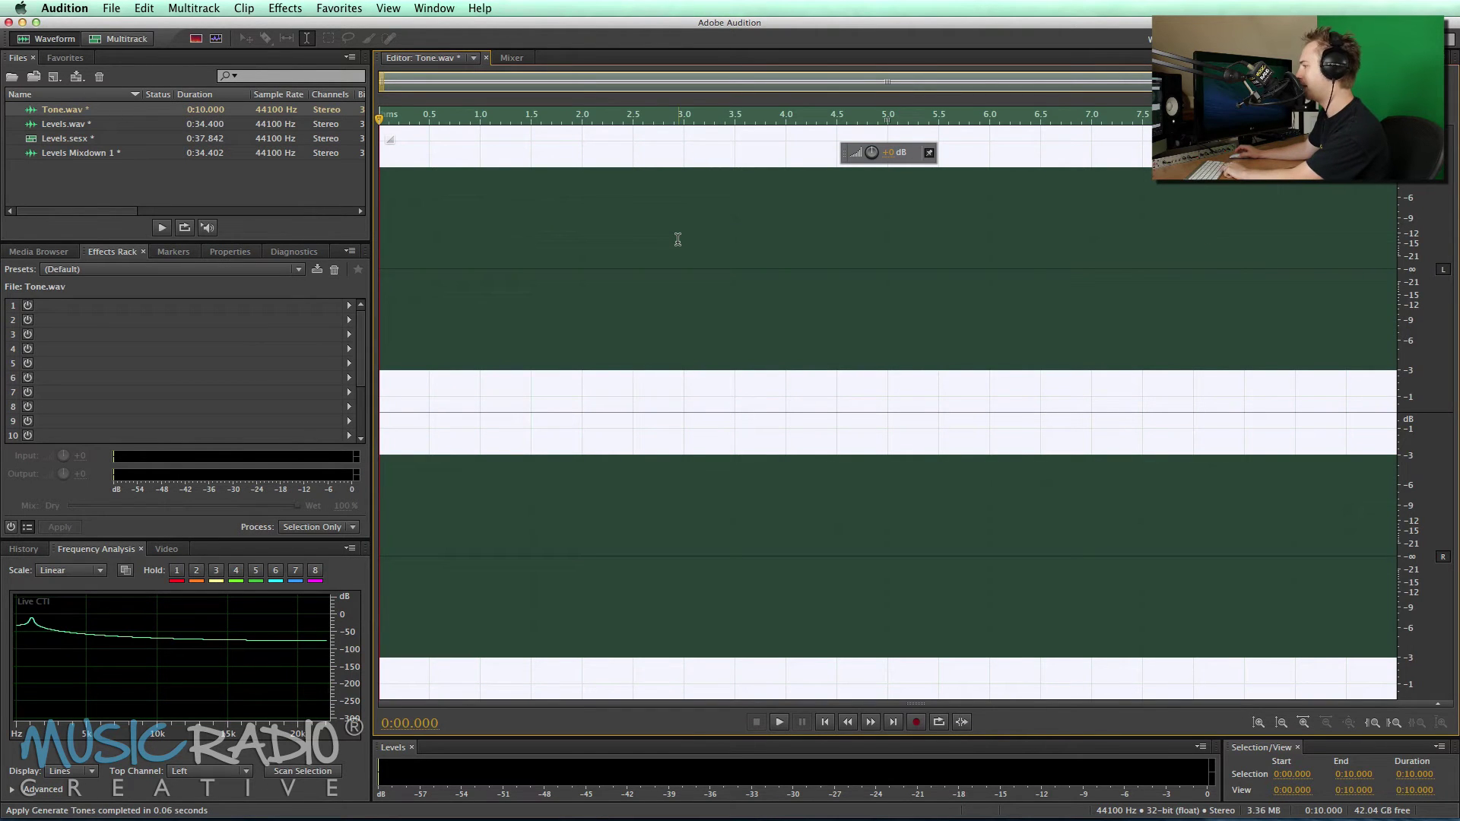
- Play the 1000 Hz tone on an enlarged right-docked level meter, then return to Levels.sesx
key(space)
key(space)
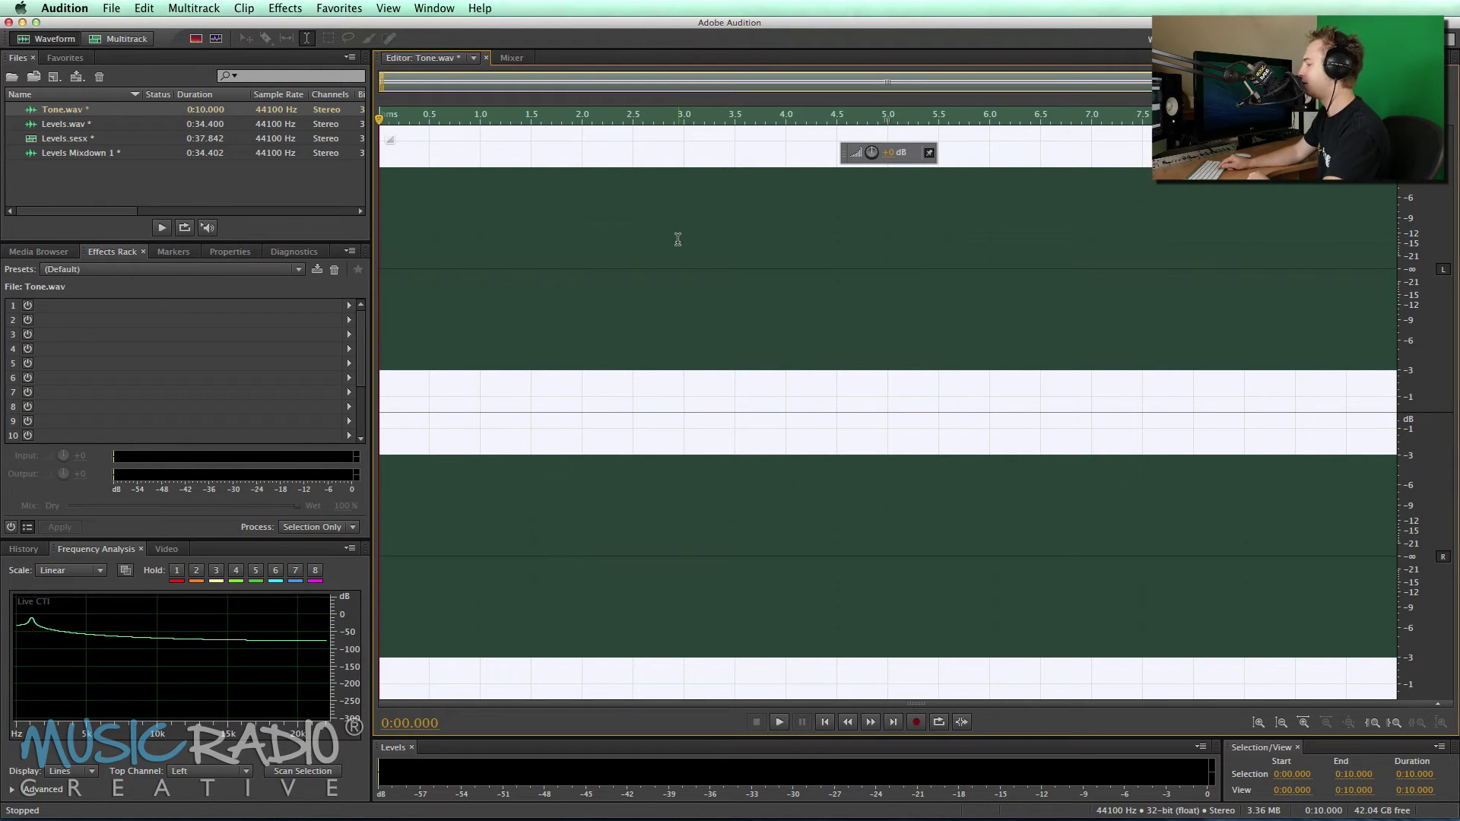
key(space)
key(space)
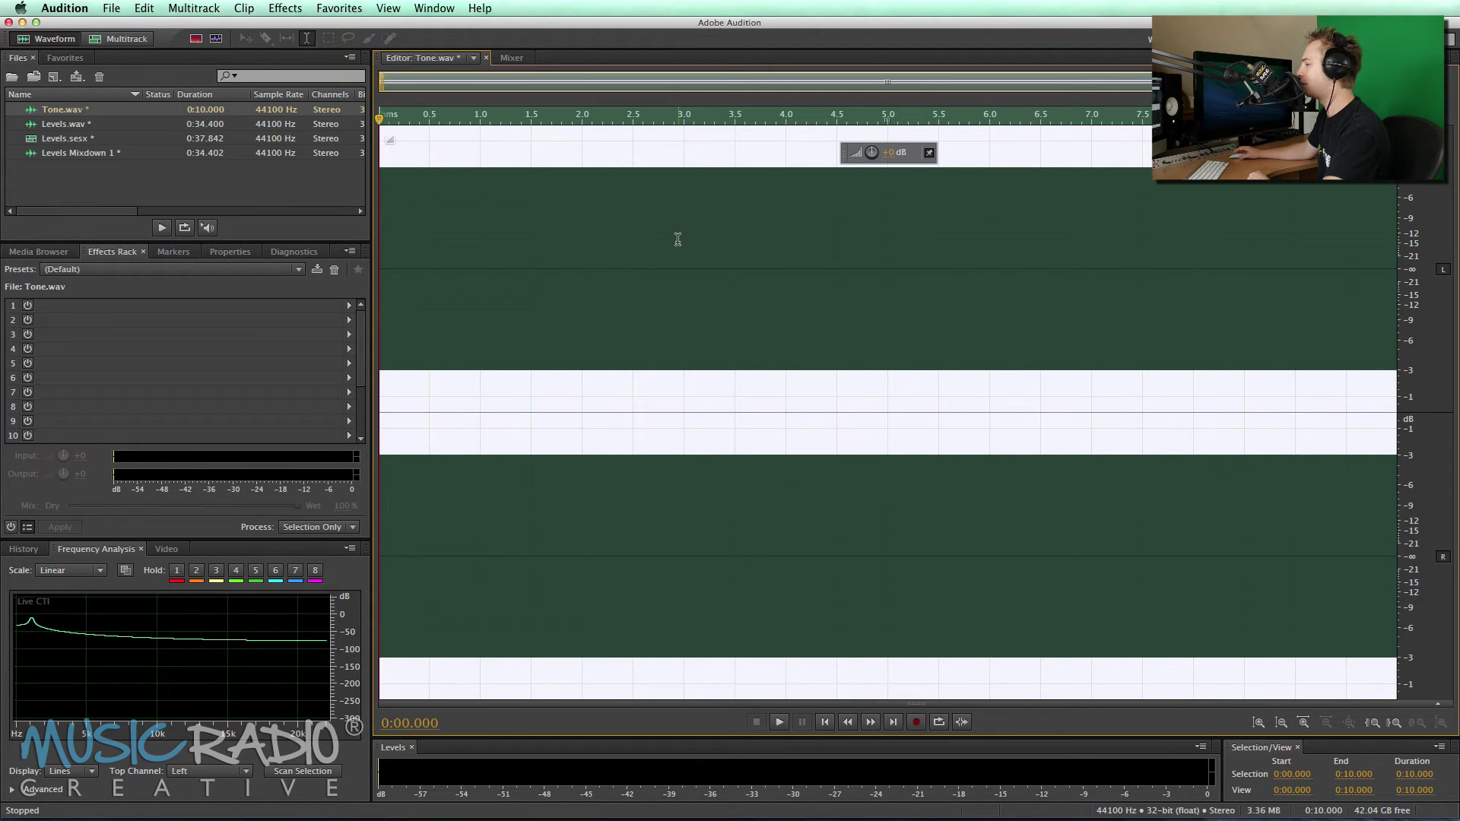
drag(393, 751, 1361, 278)
key(space)
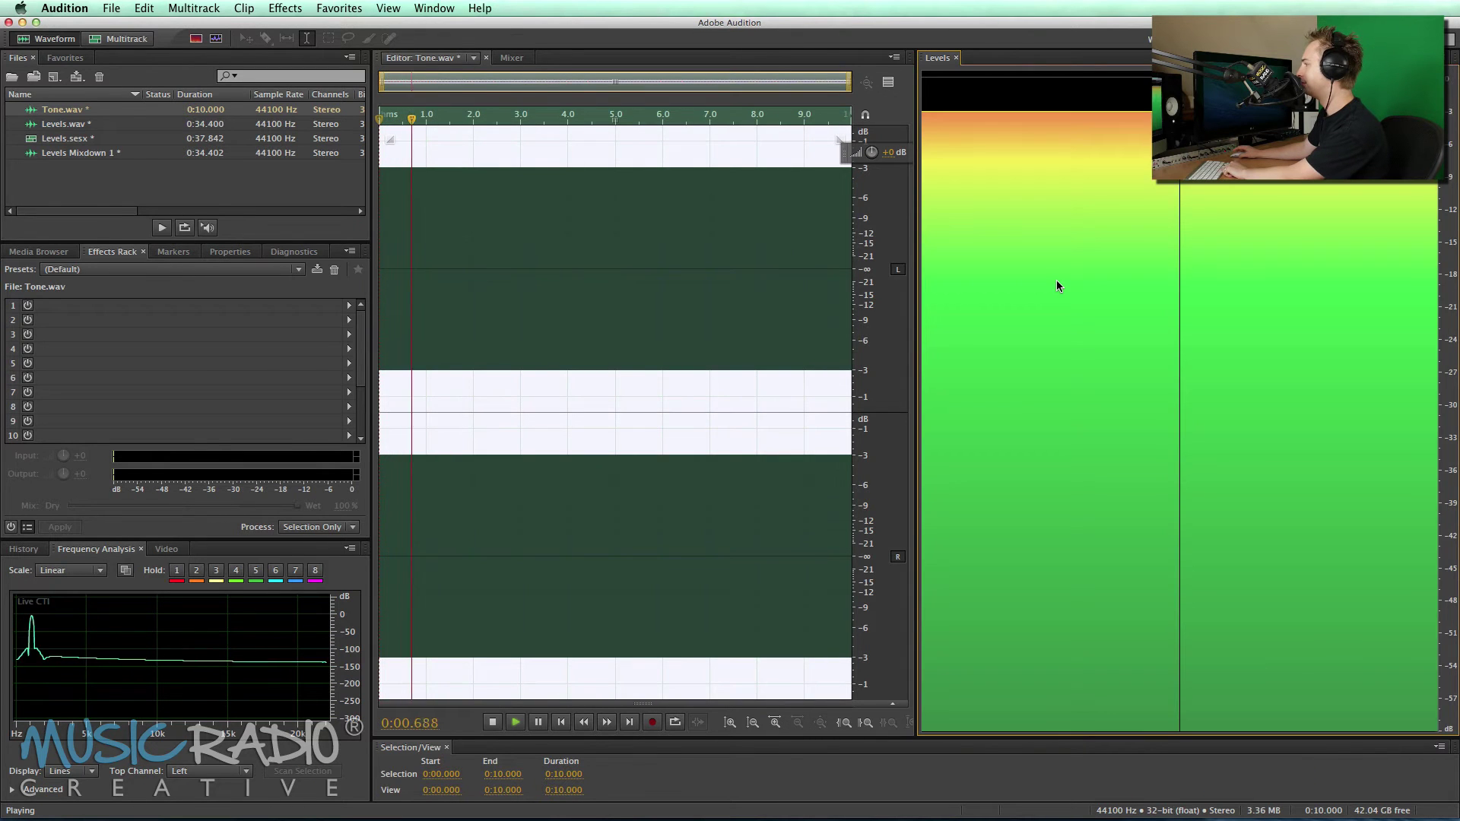
key(space)
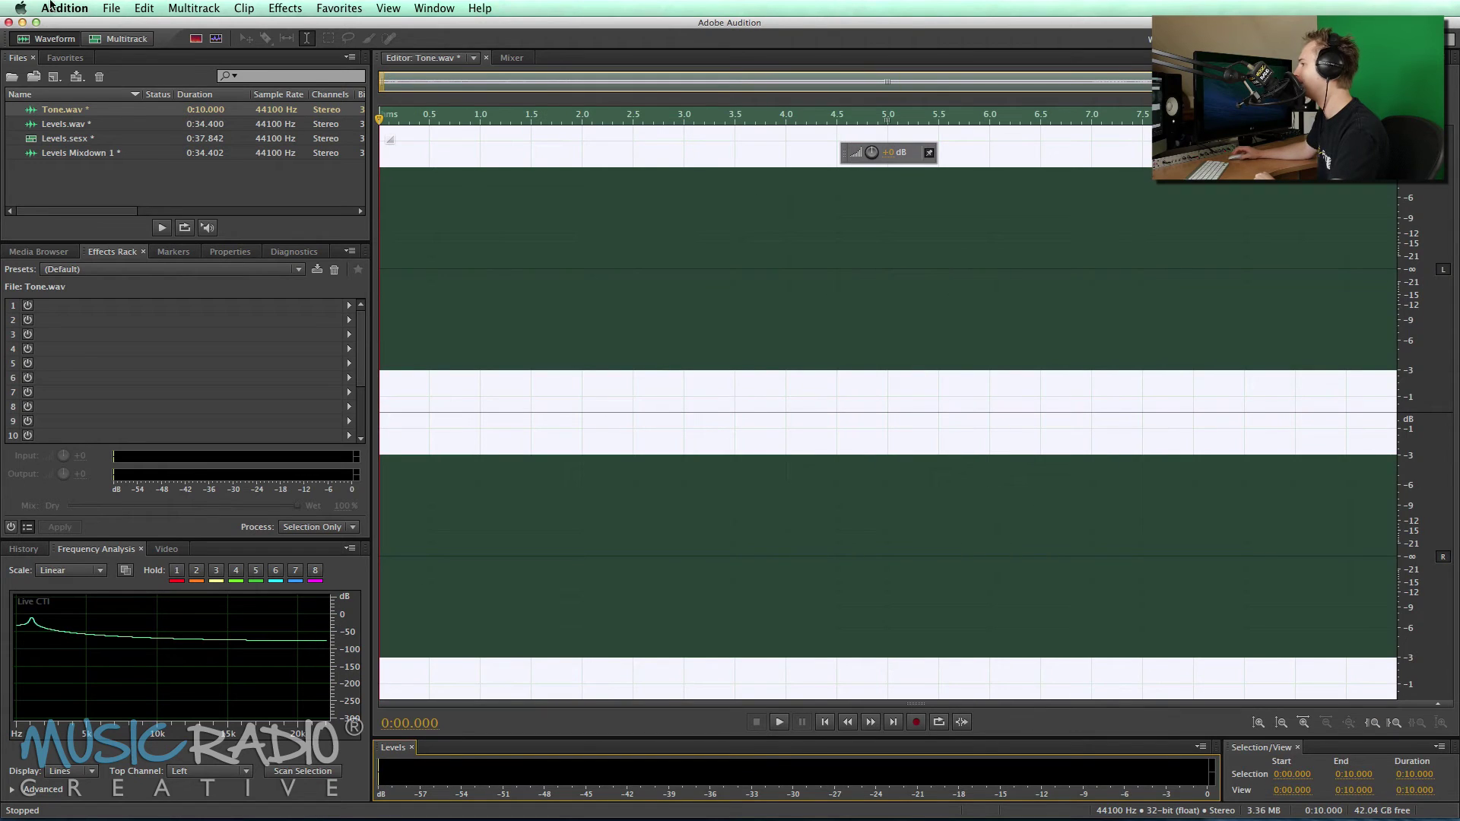
click(118, 39)
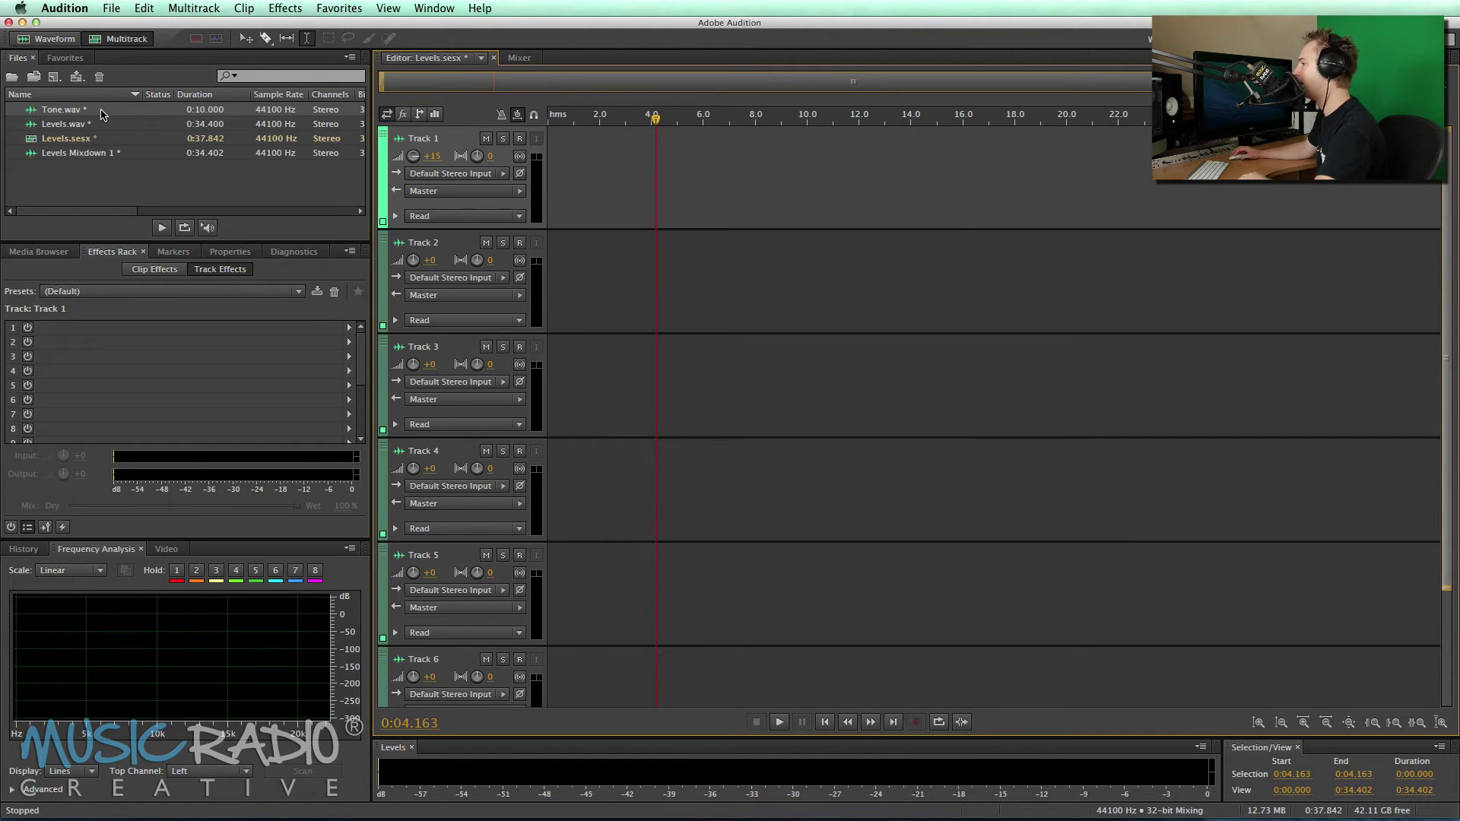
- Place Tone.wav at the start of Track 1 and play it with a tall right-docked level meter
drag(101, 112, 549, 188)
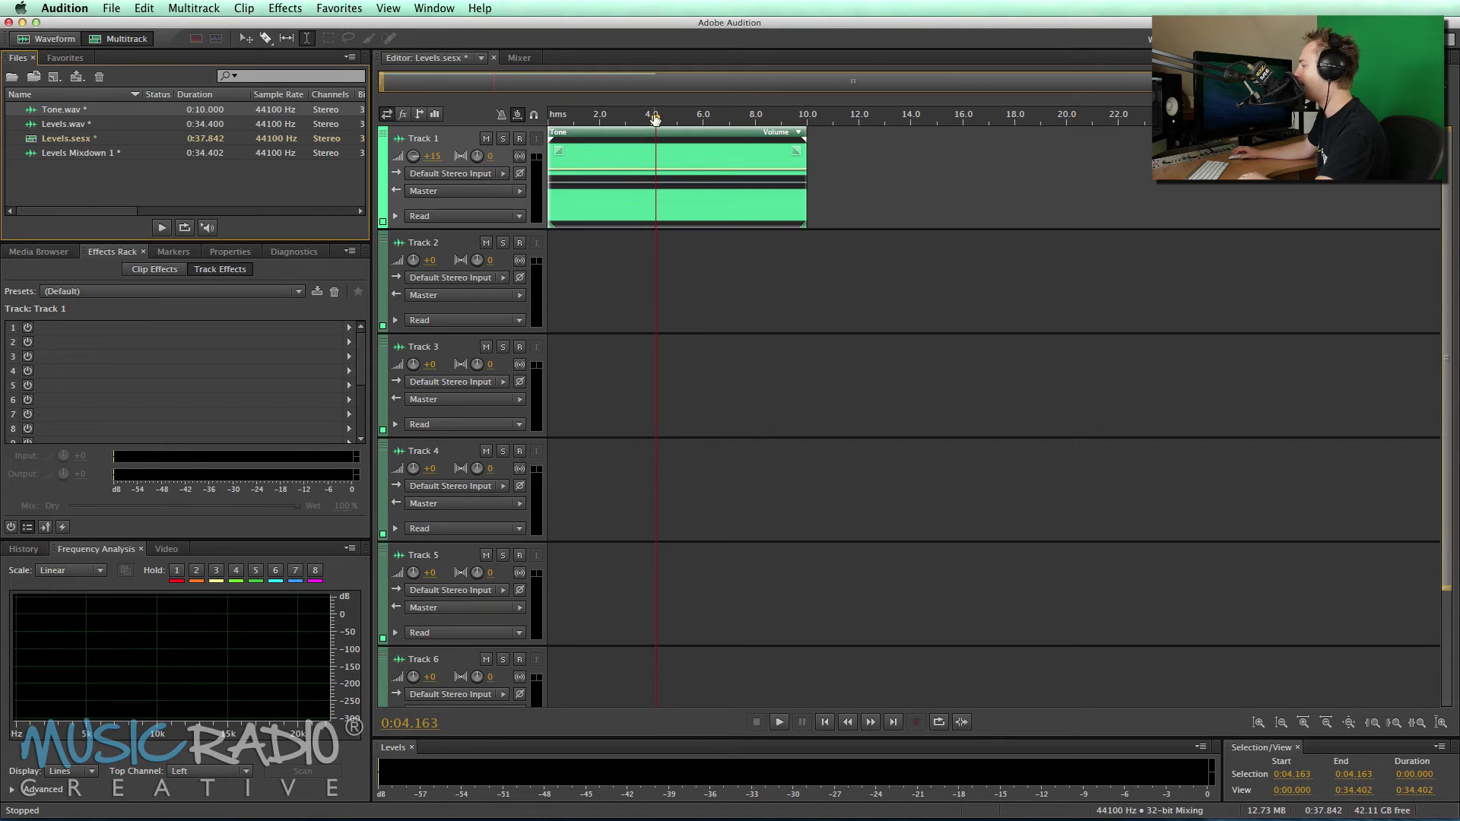
key(Home)
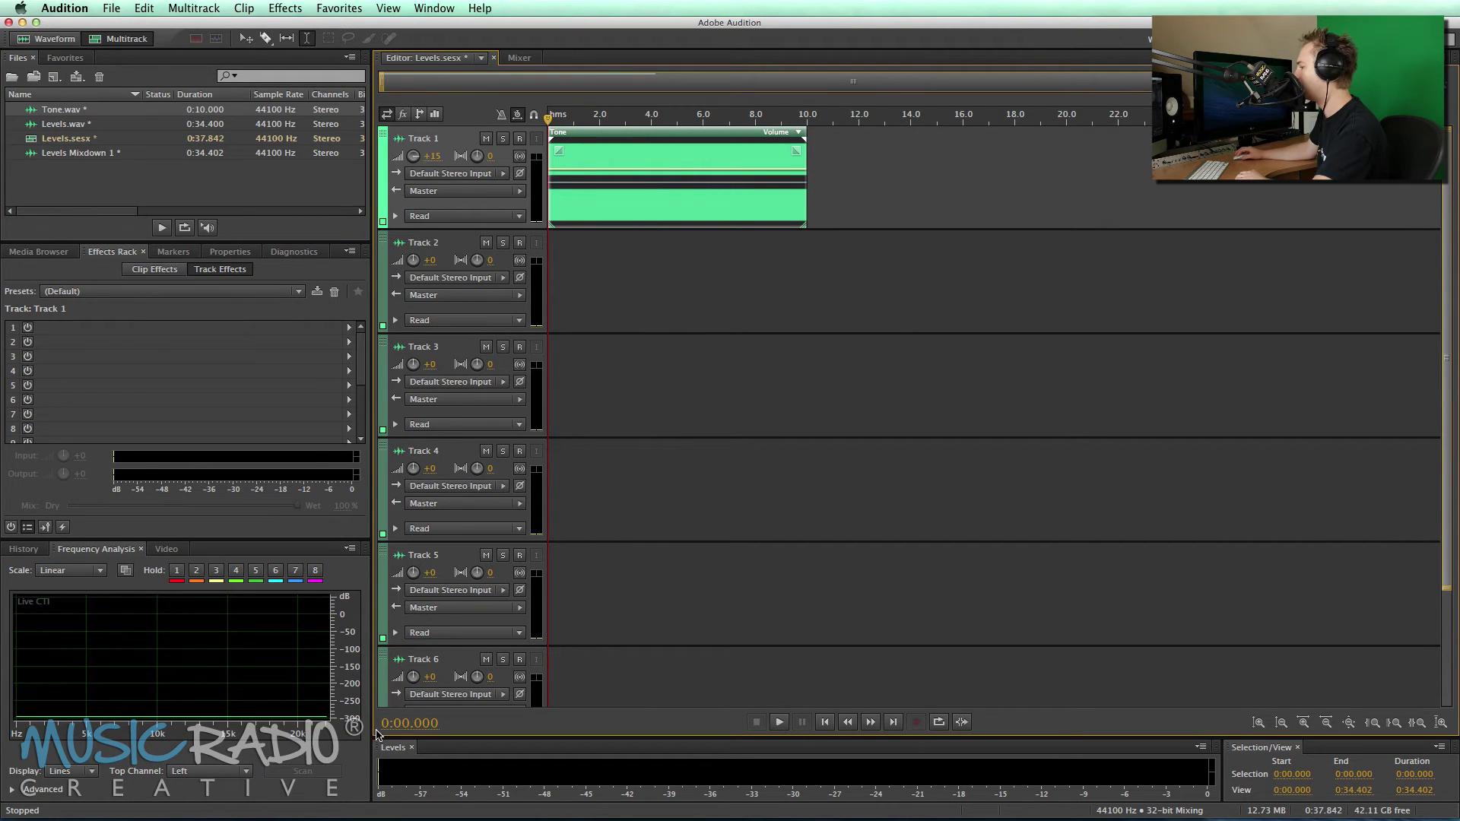
drag(393, 751, 1428, 222)
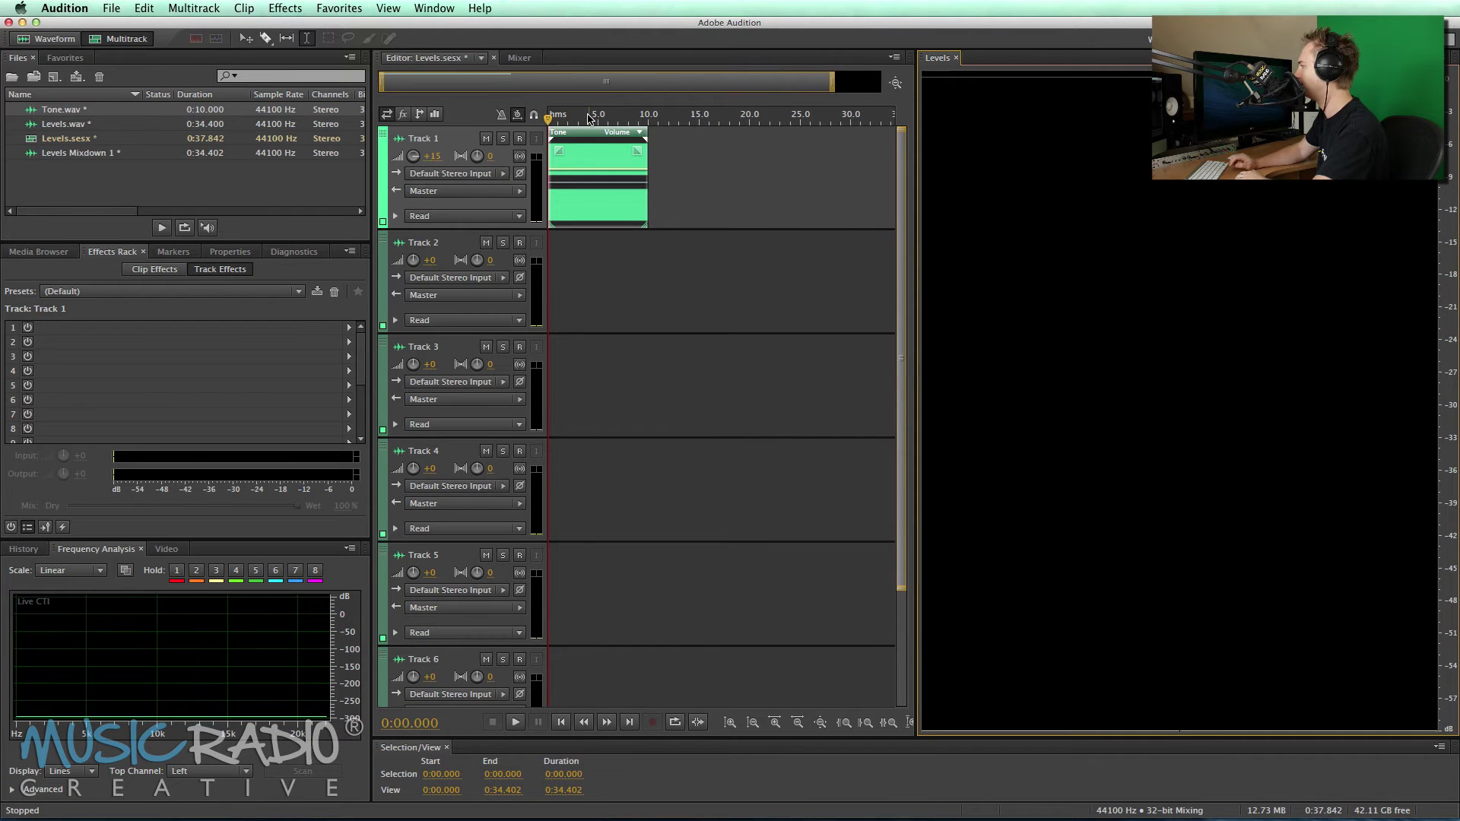
key(space)
key(space)
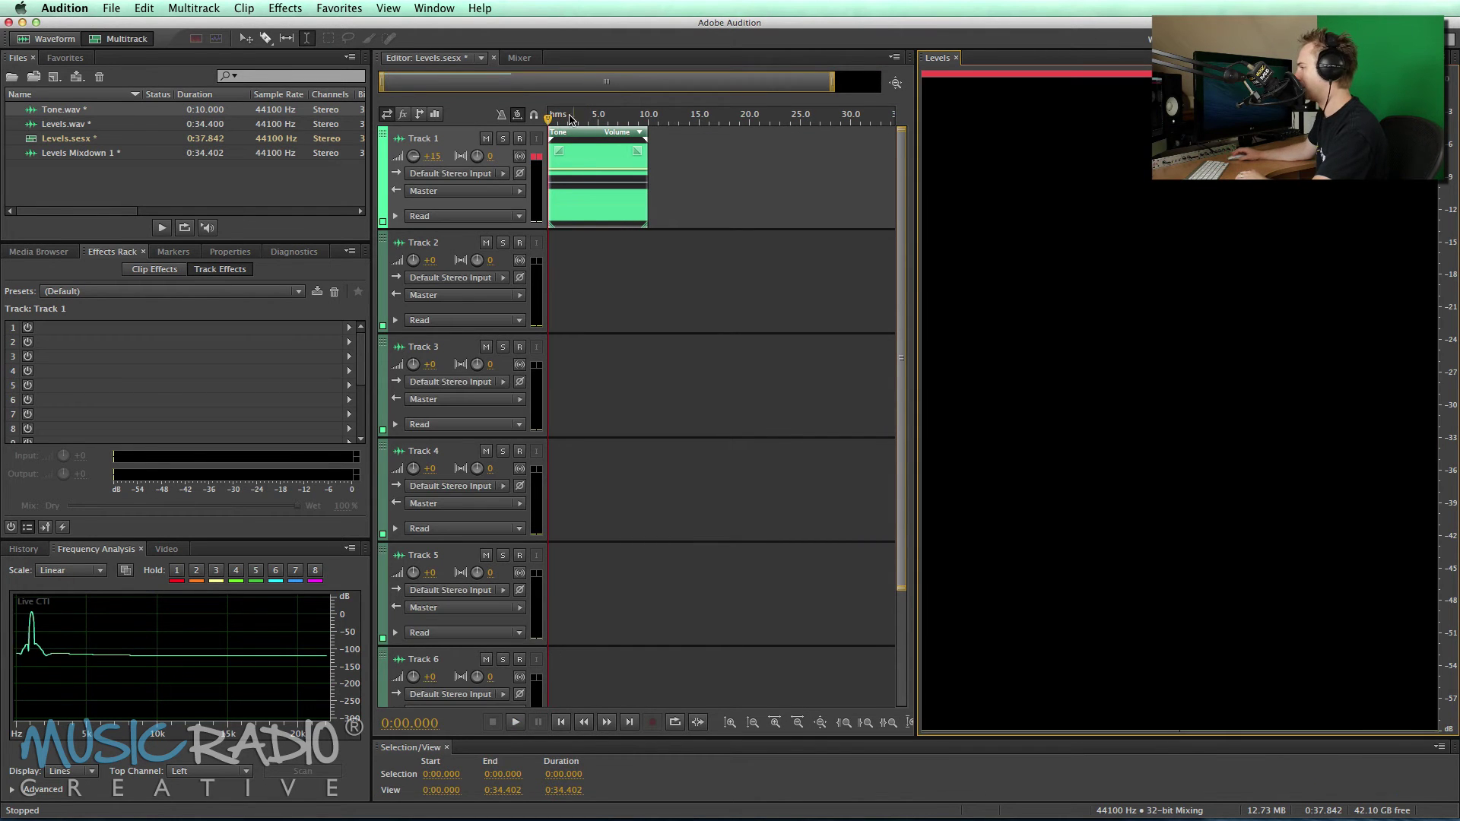
- Set Track 1's volume to 0 dB, replay the session, and show it in the Mixer
click(430, 156)
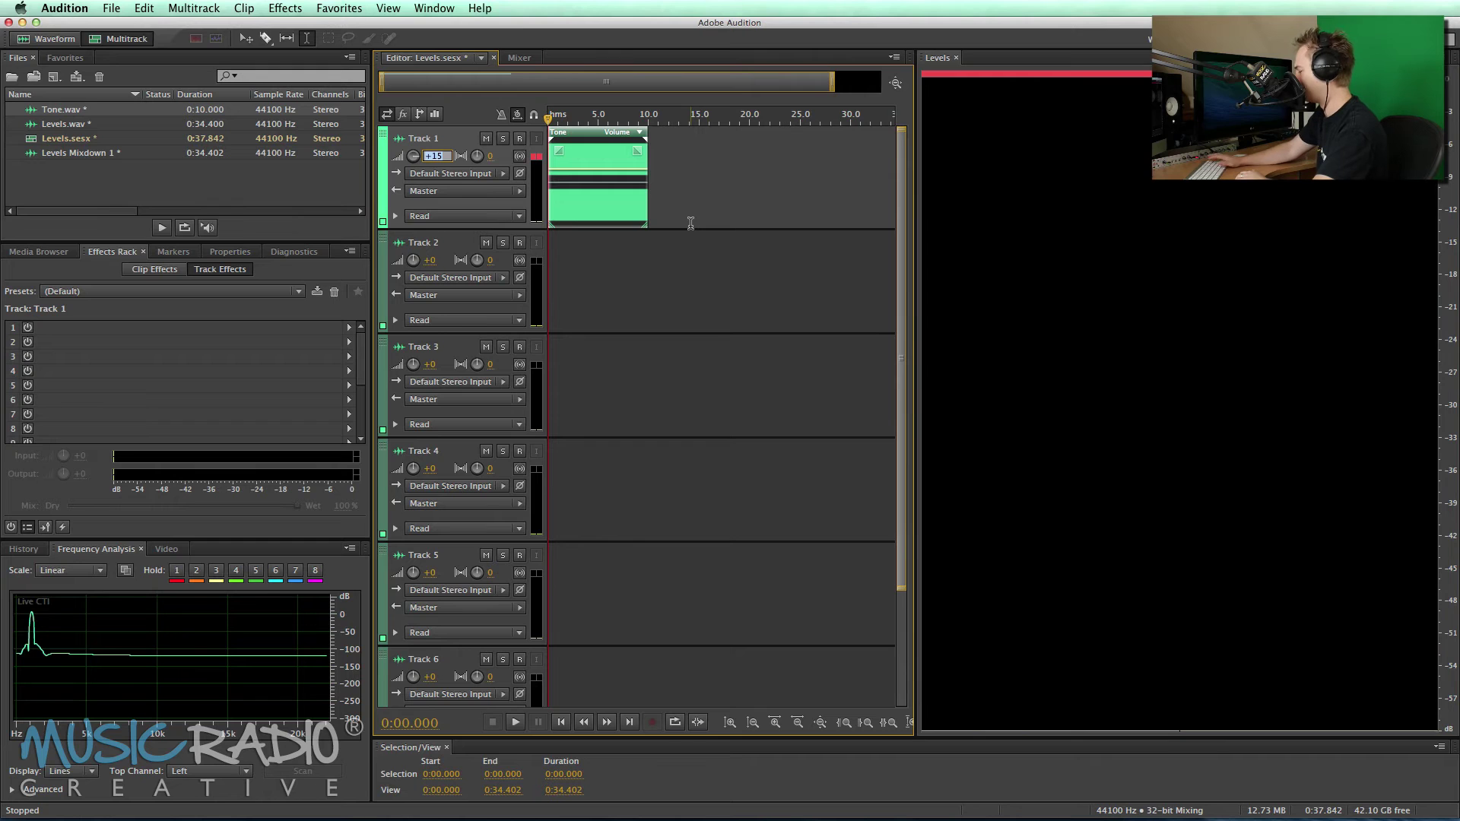
text(0)
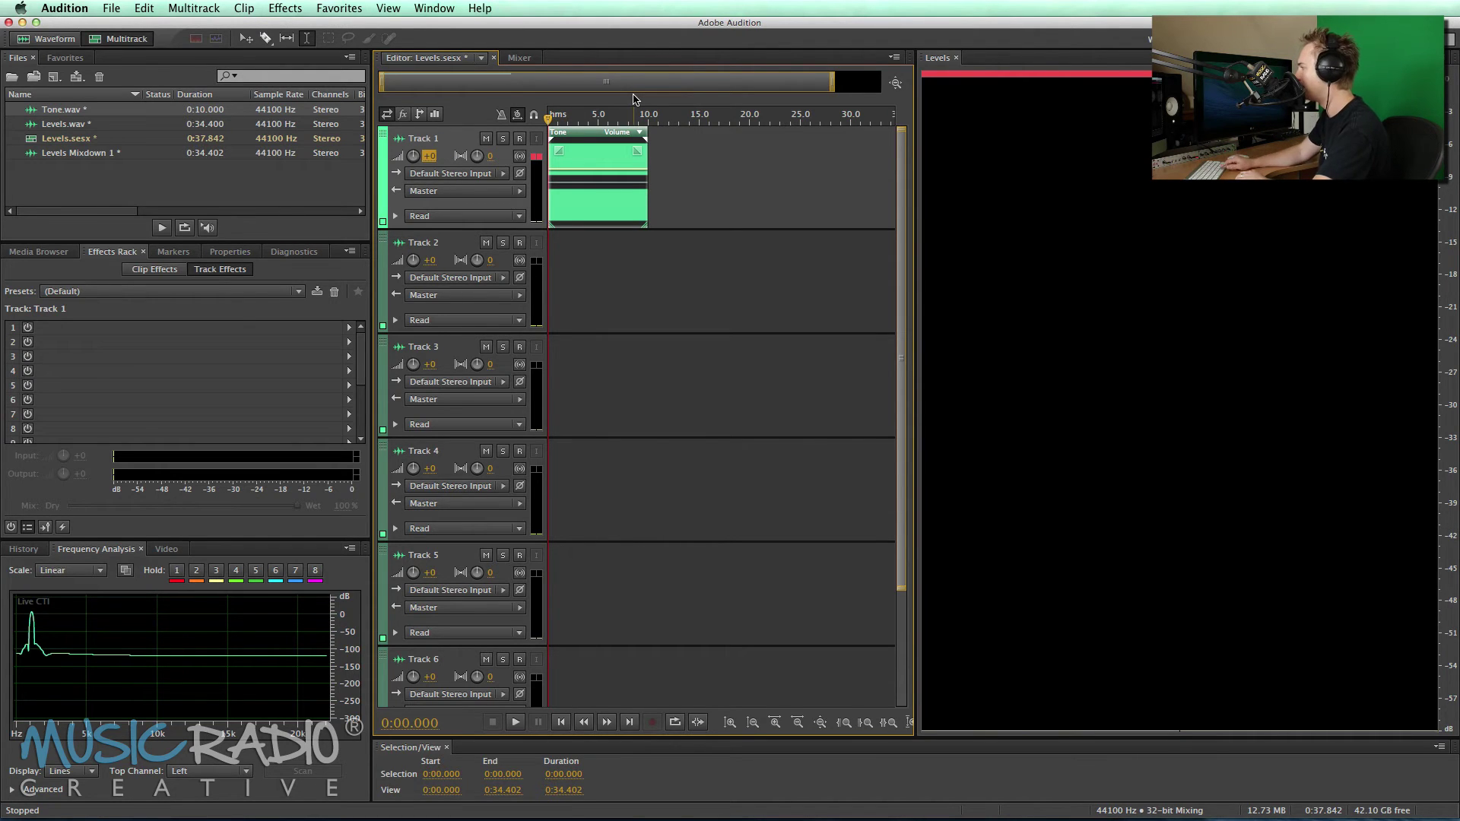
key(space)
key(space)
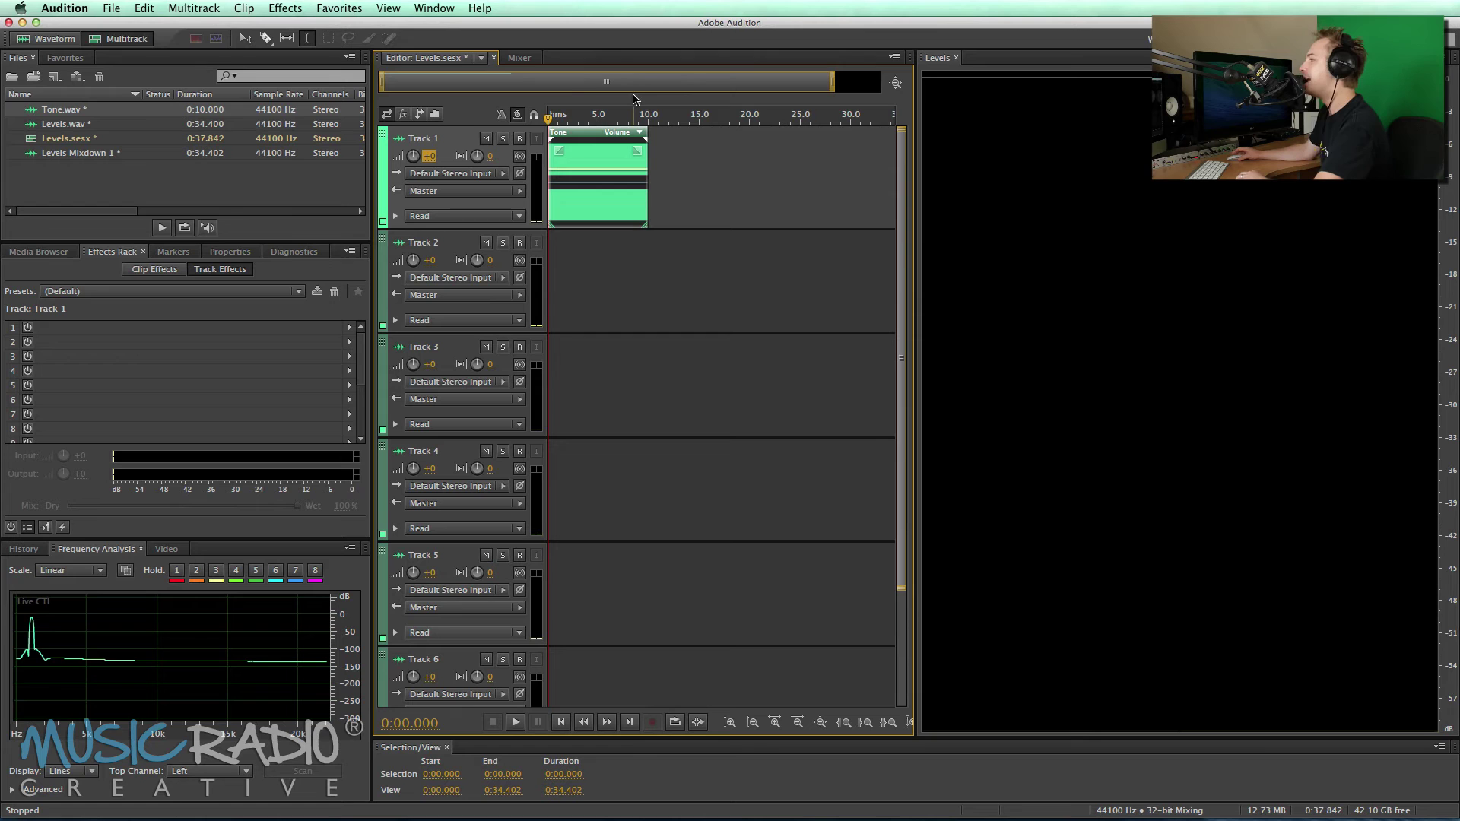
click(519, 58)
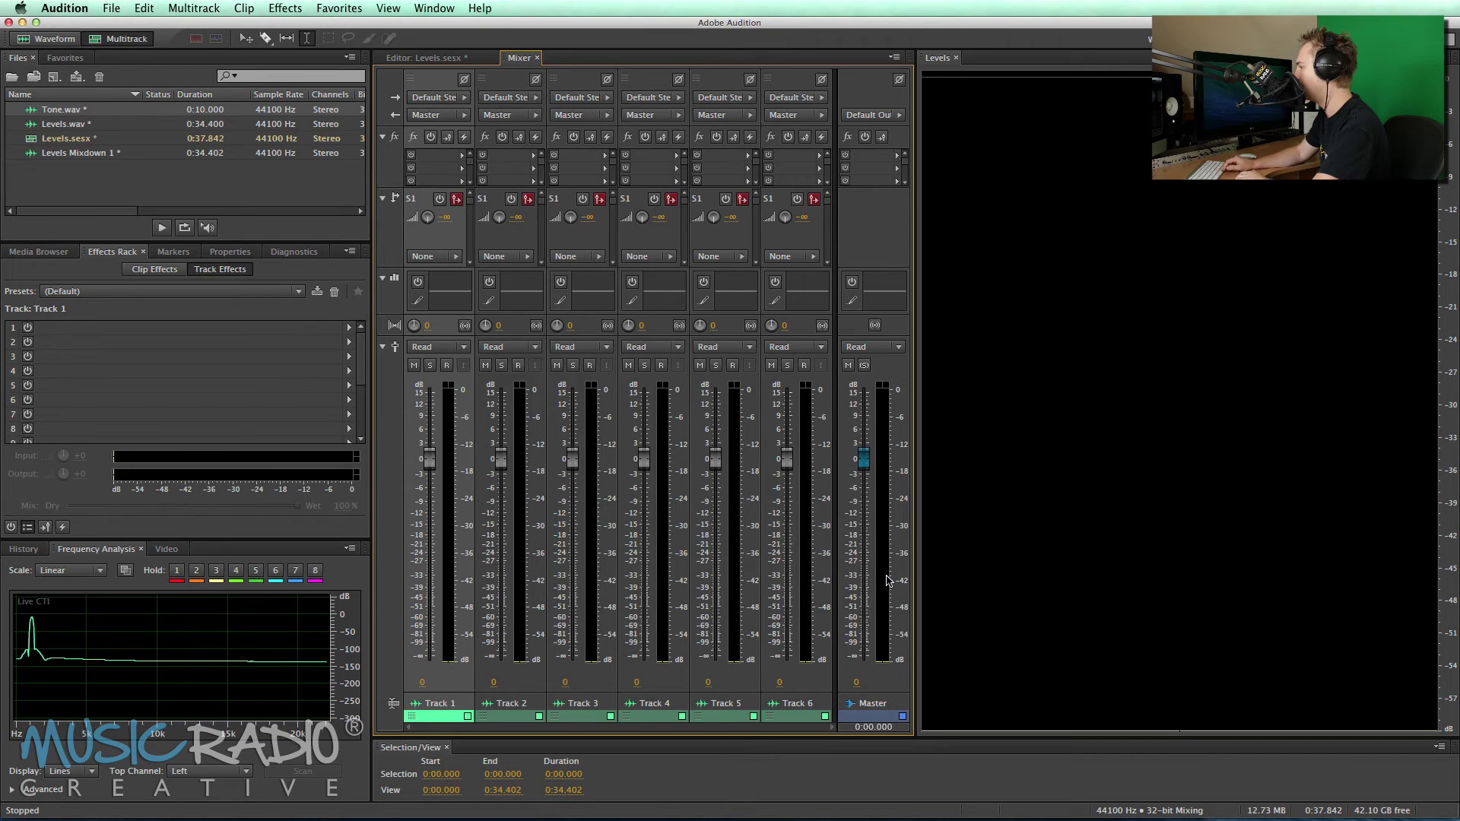
- Play the mix to watch the channel meters, then browse Track 1's effect slot list for Amplitude effects
key(space)
key(space)
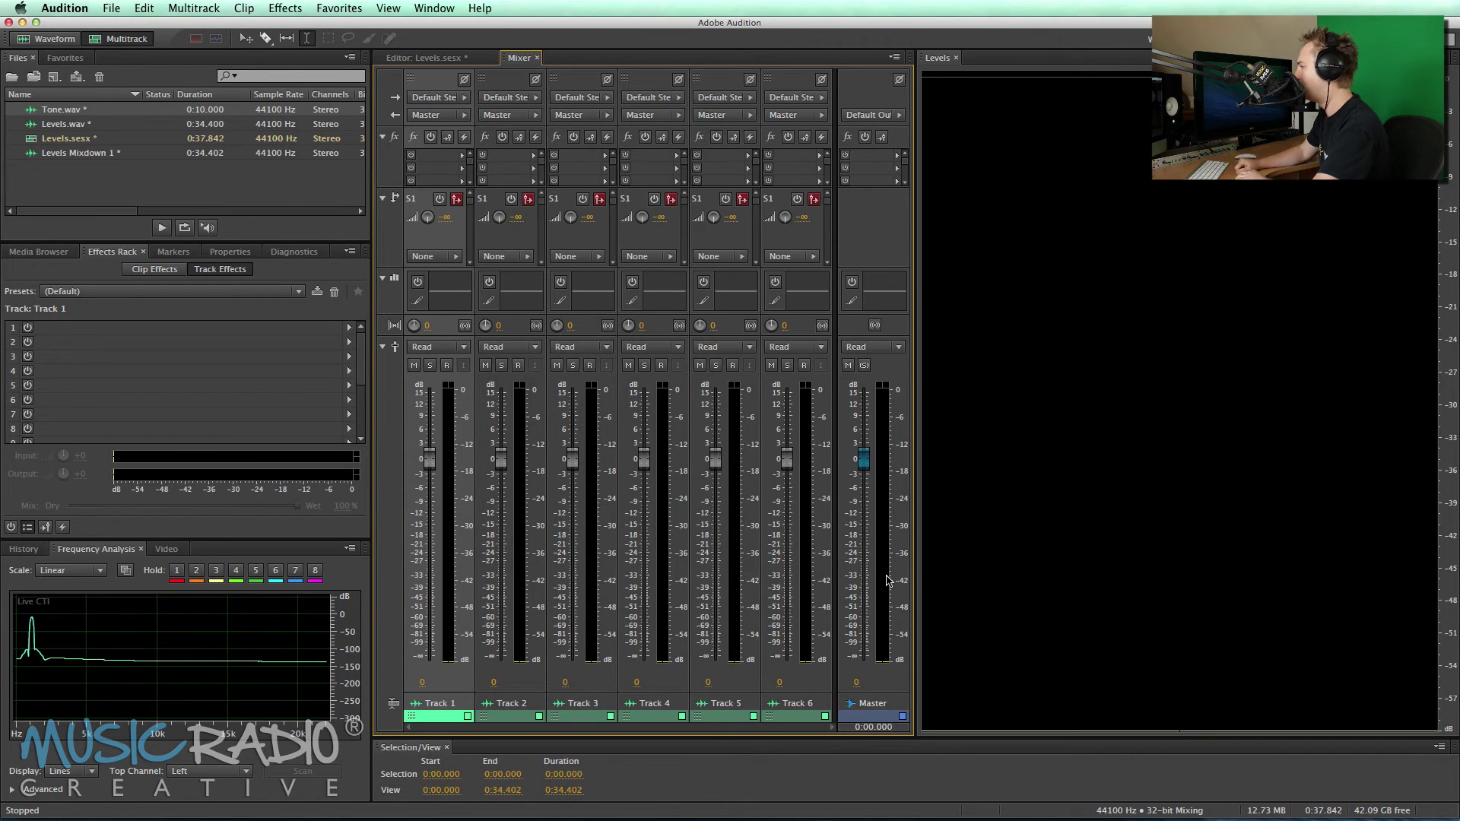
click(349, 330)
mouse_move(412, 381)
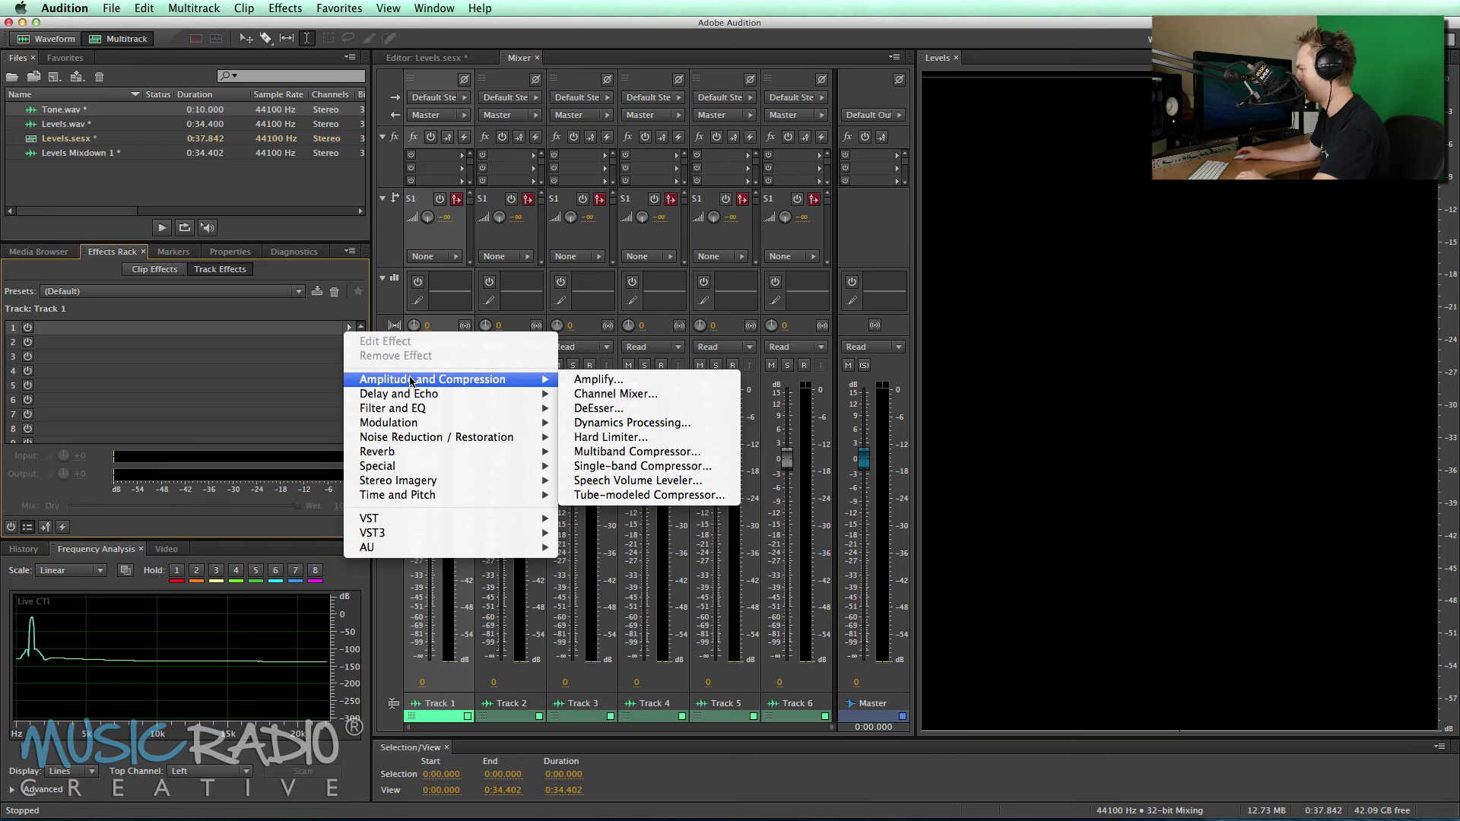
- Add Amplify to Track 1 with +3 dB linked gain and play to compare the meters
click(598, 380)
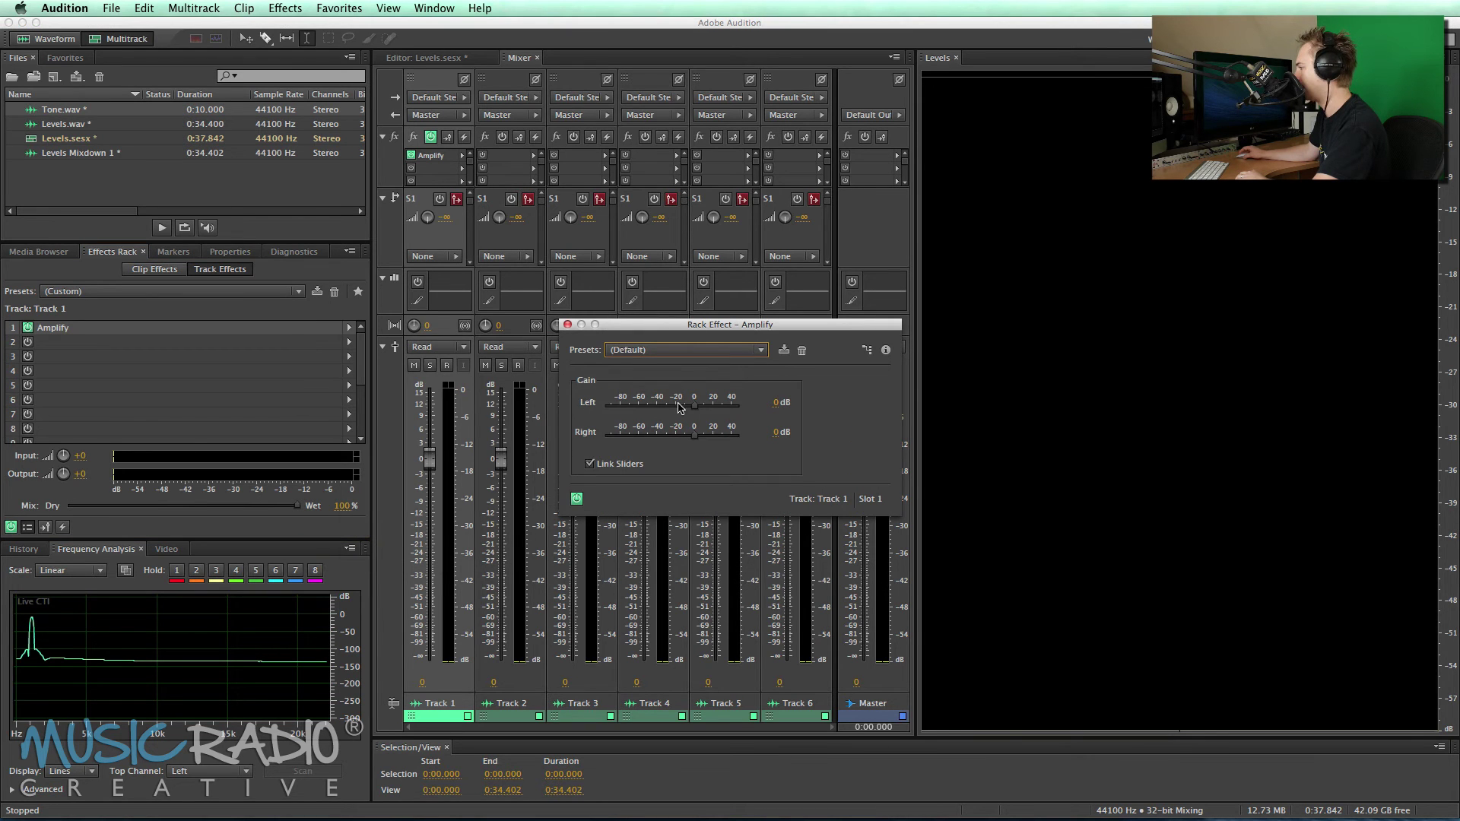
drag(700, 410, 699, 409)
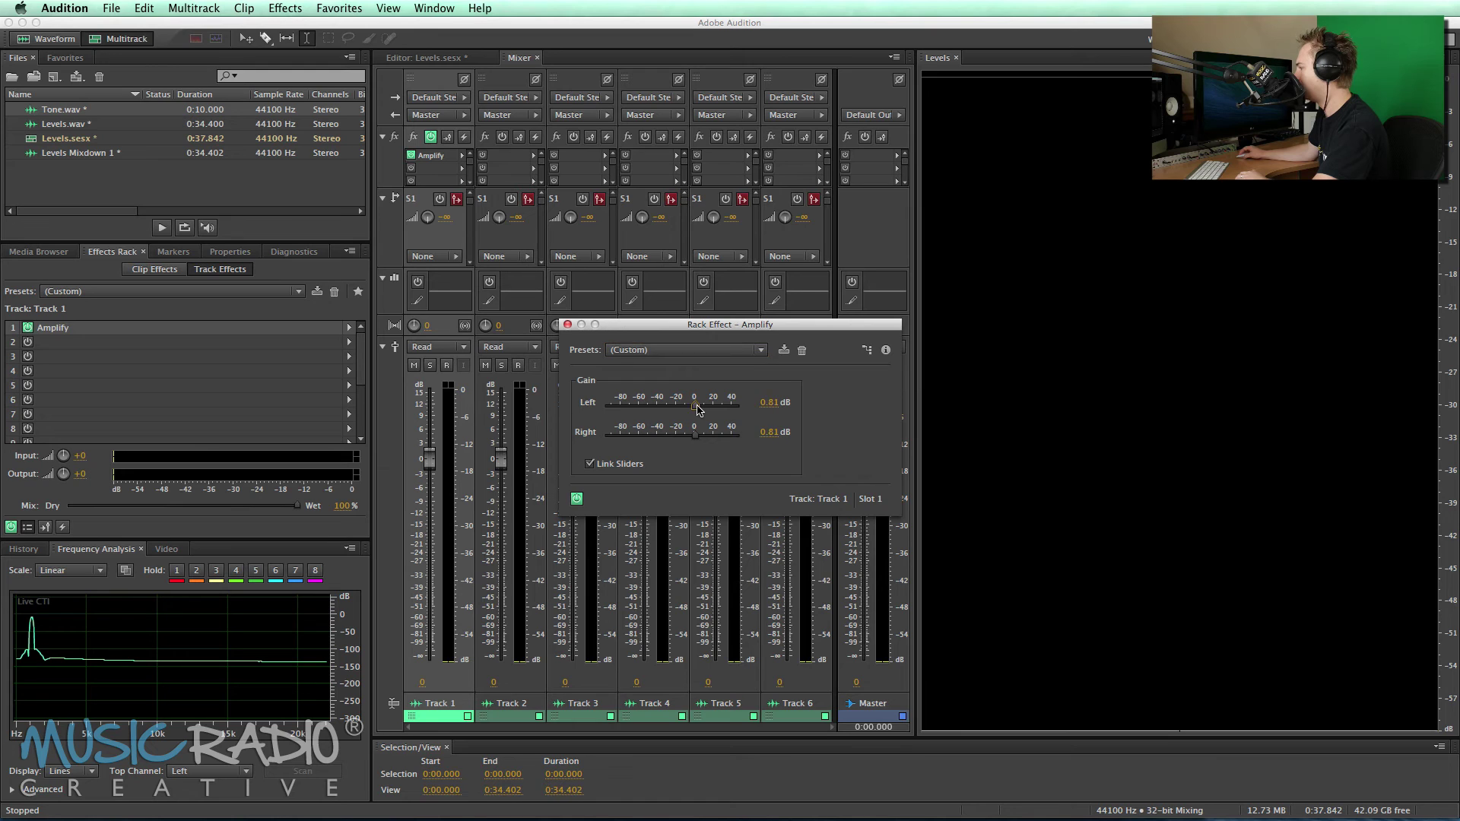
click(768, 403)
text(3)
key(Return)
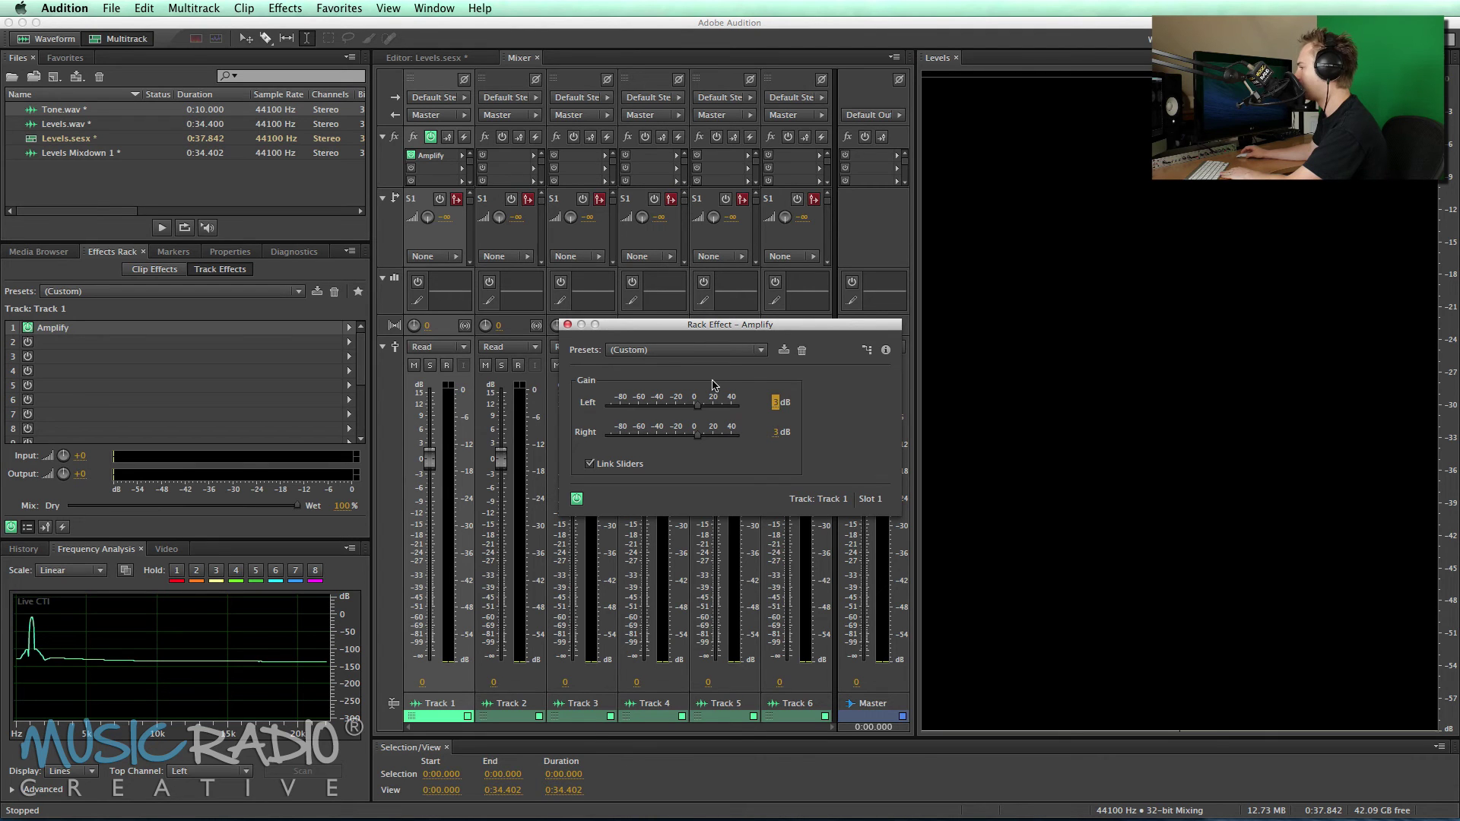
key(space)
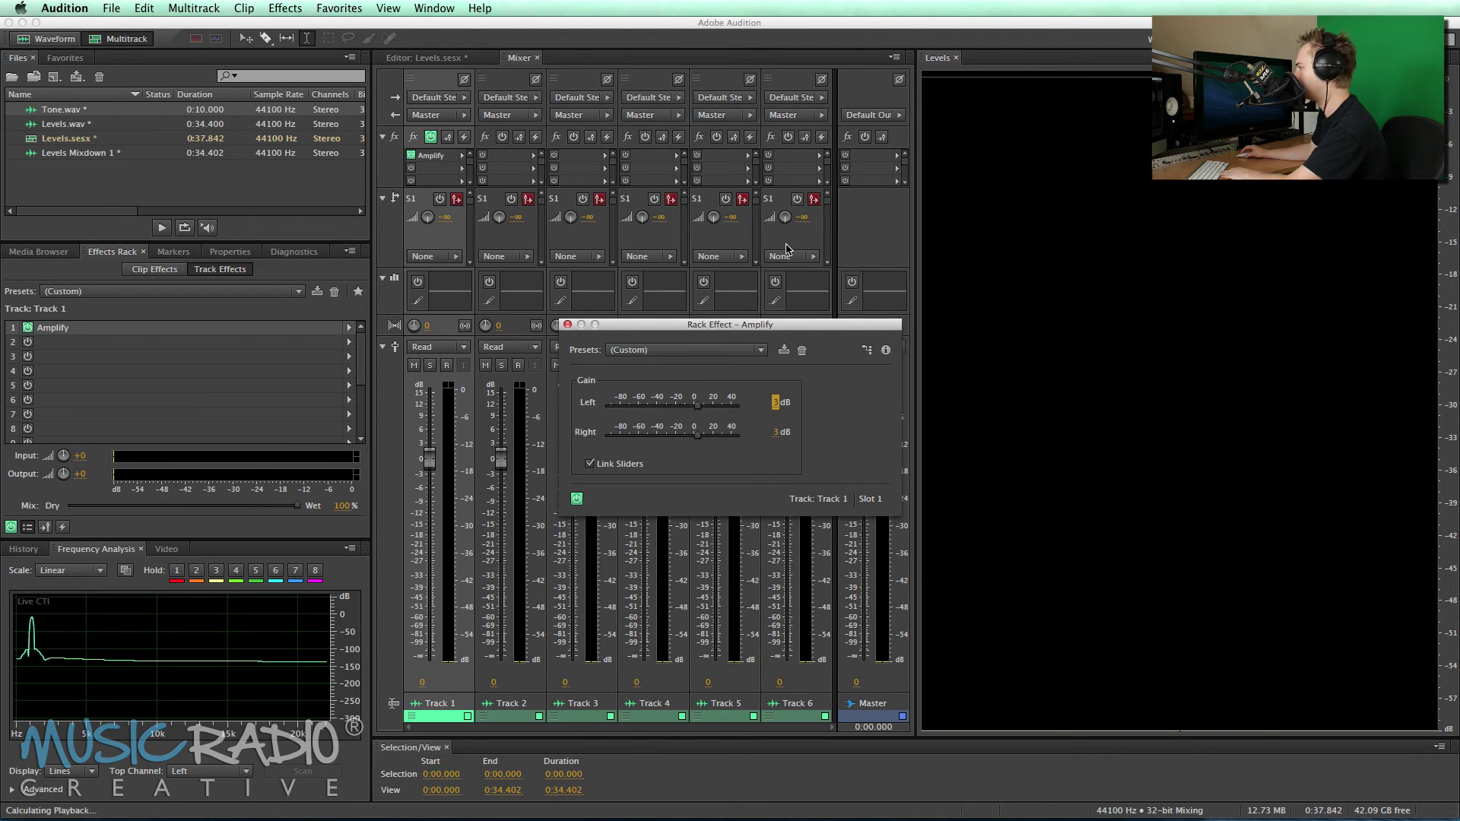
key(space)
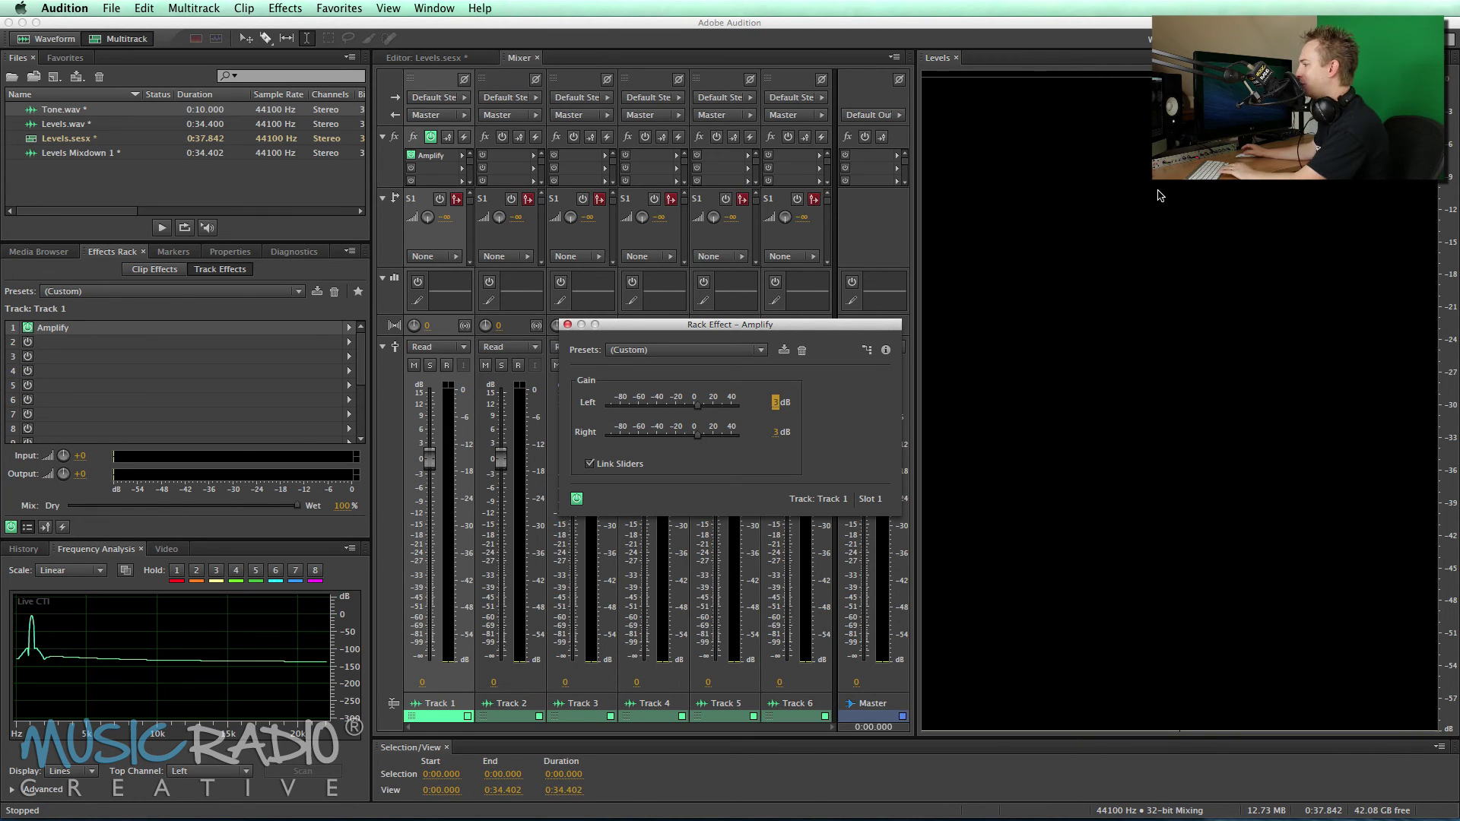
key(space)
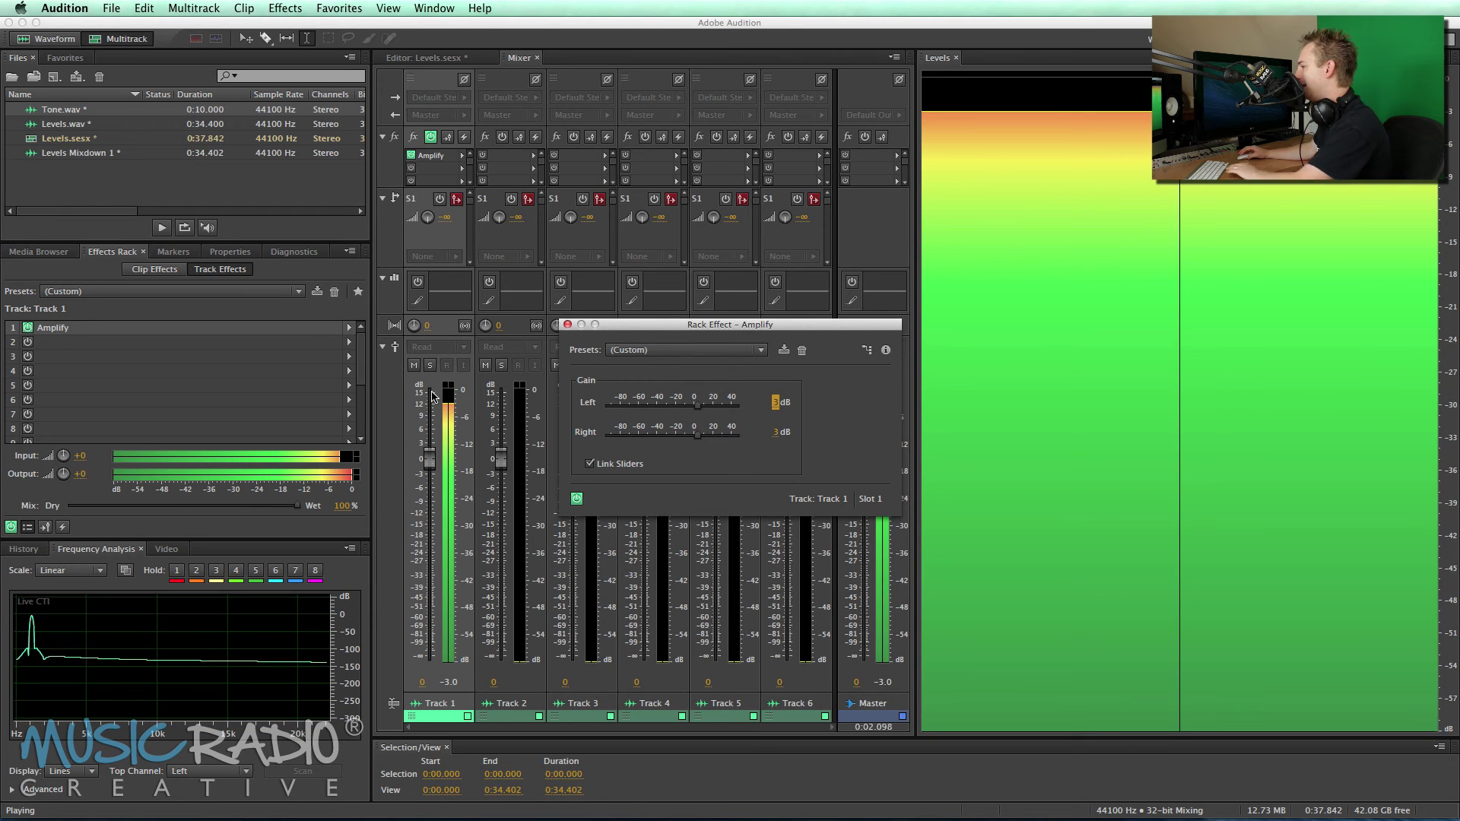
key(space)
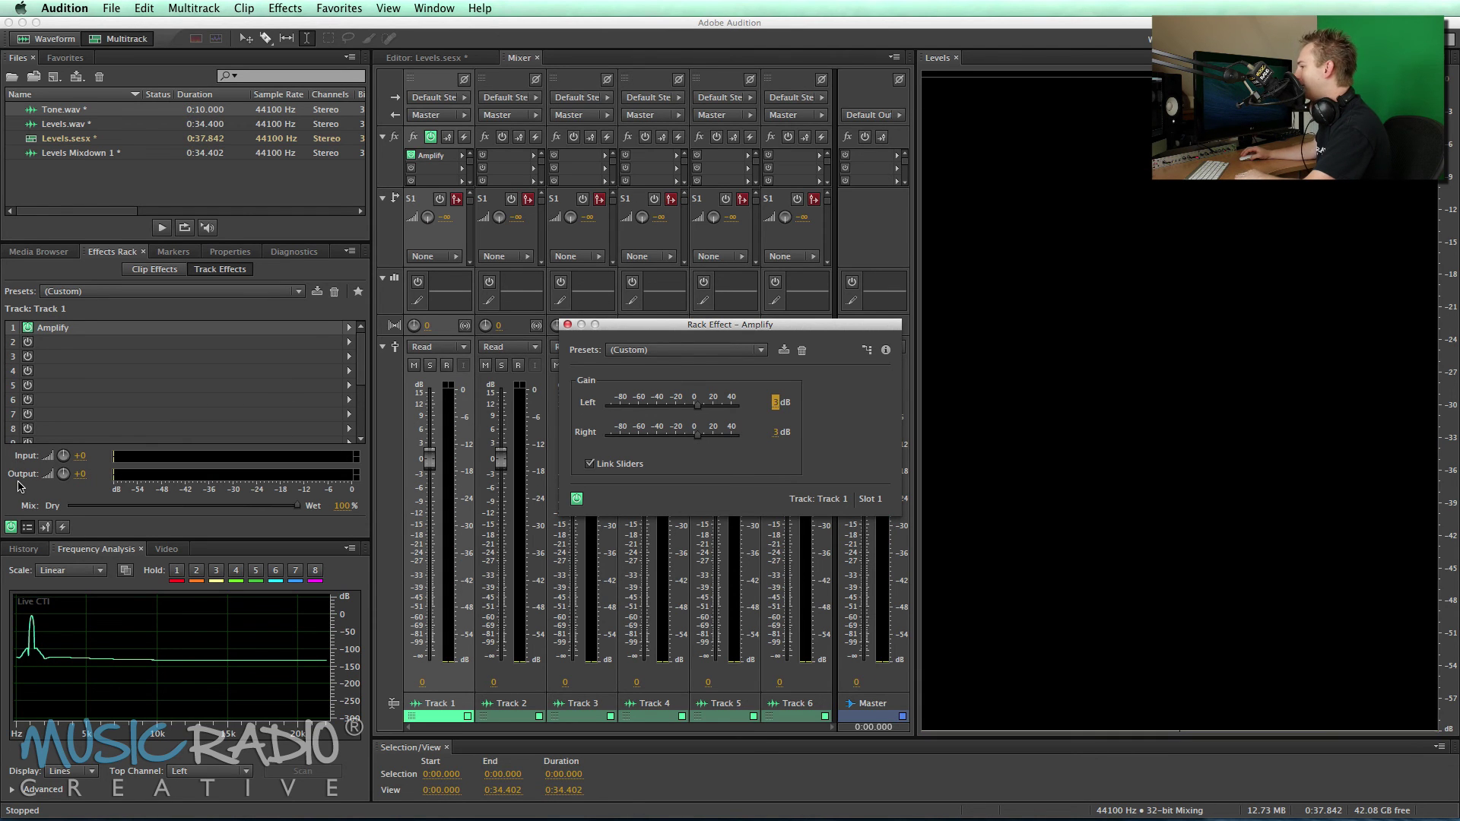
key(space)
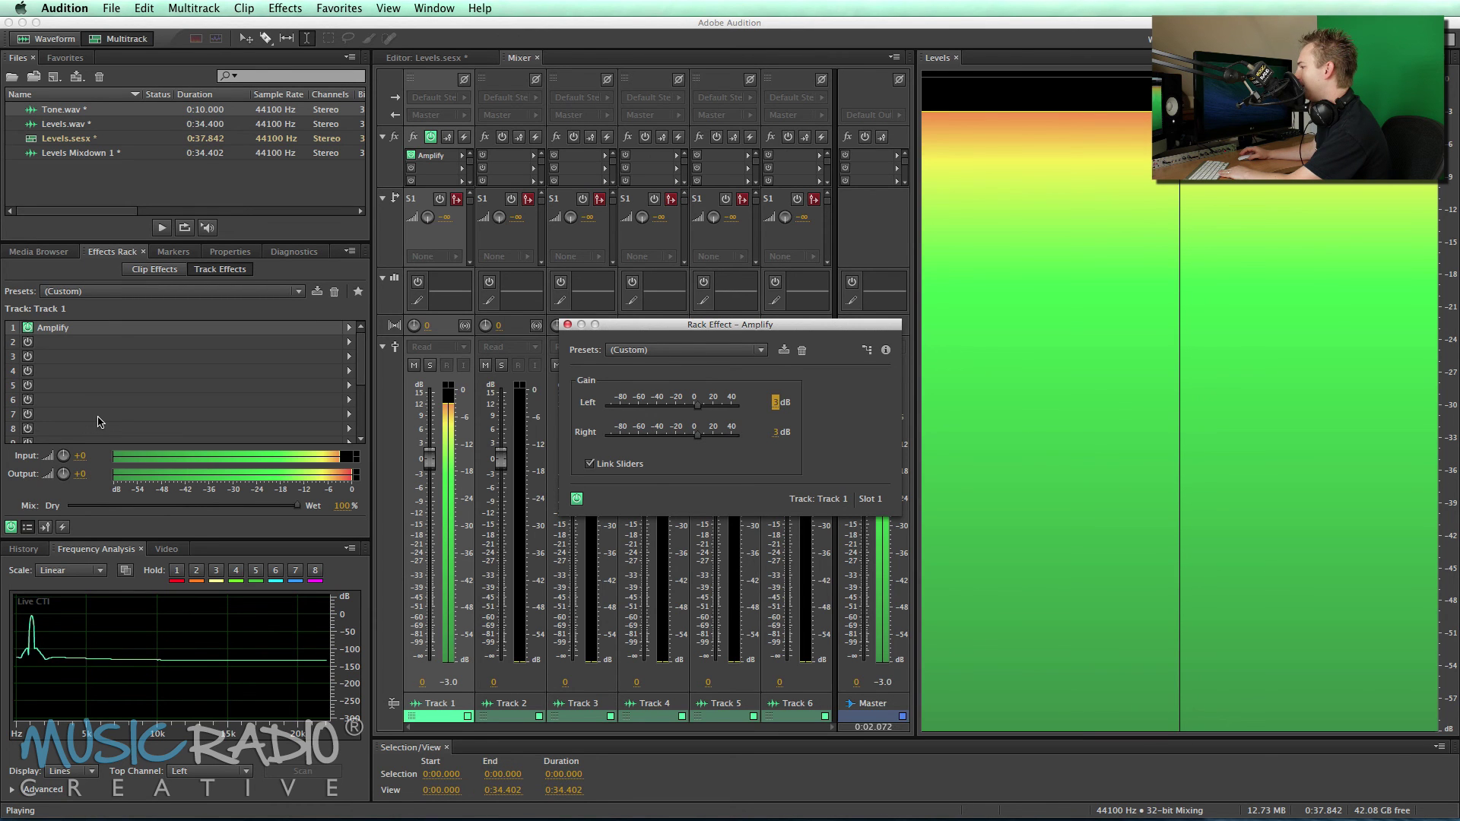
key(space)
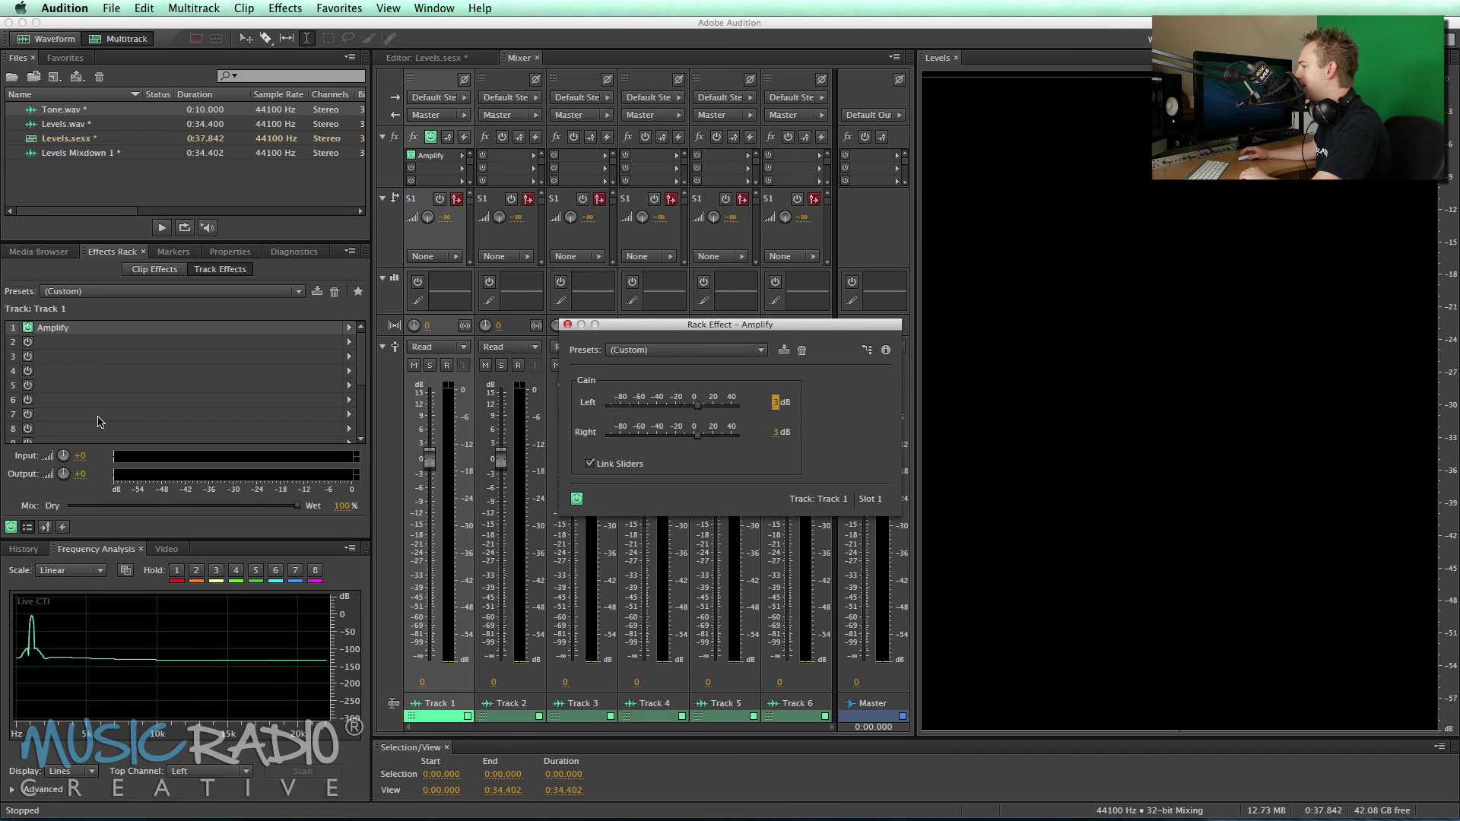